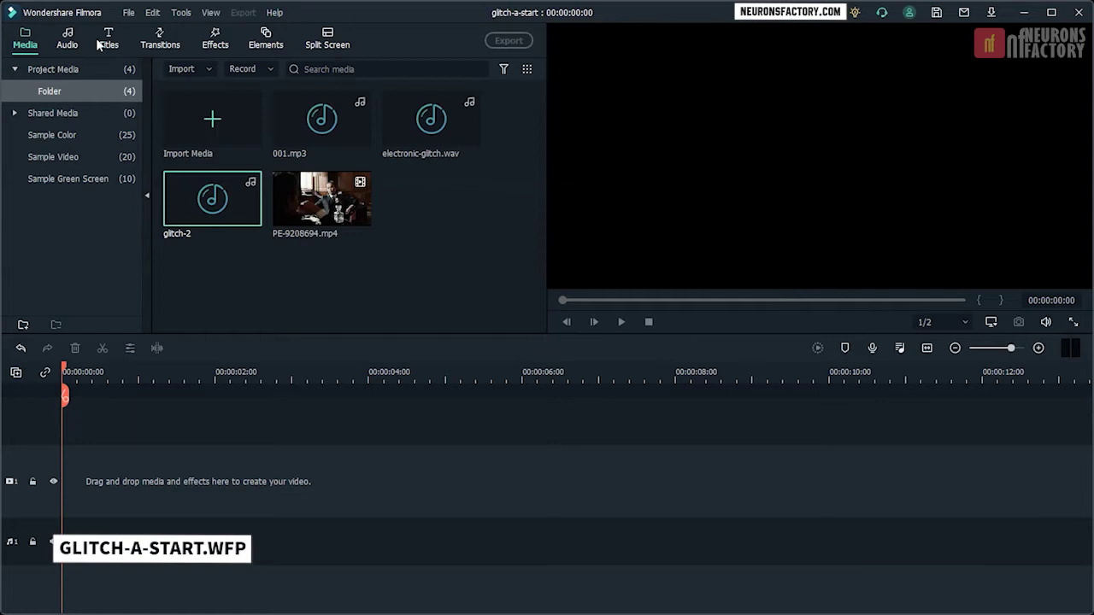
Drop the Basic 6 plain-text title onto video track 1 and open its text settings
left_click(108, 40)
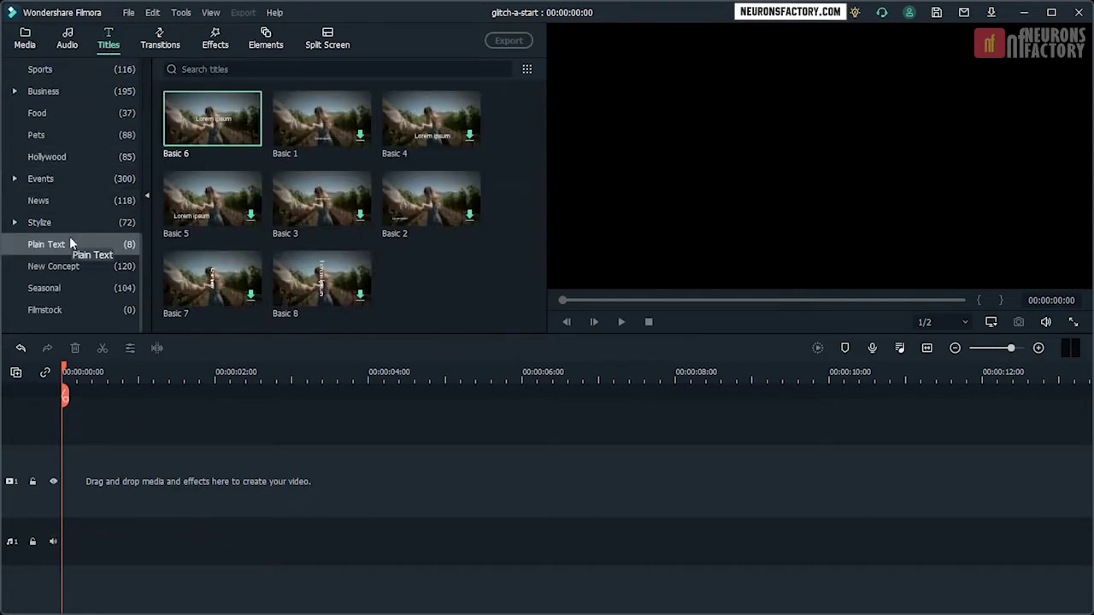
left_click_drag(178, 182, 97, 479)
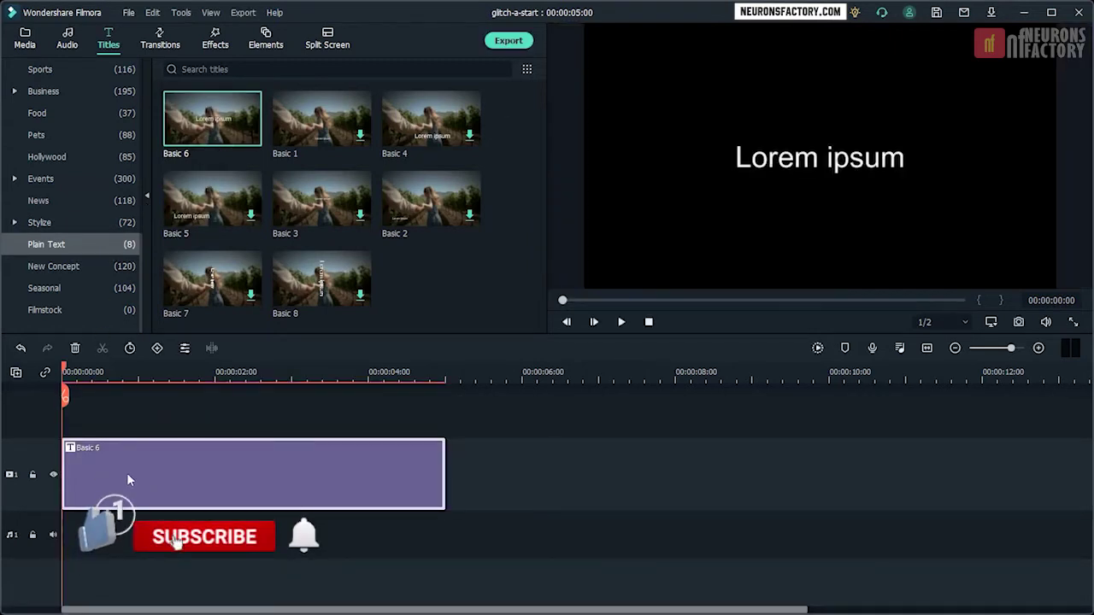
double_click(128, 473)
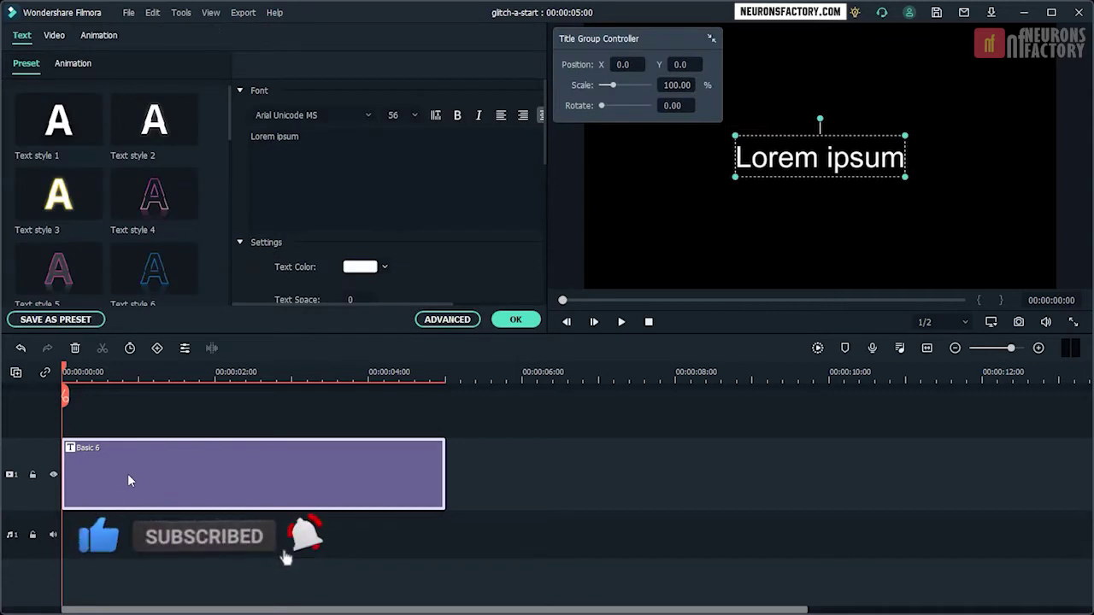
In the advanced editor, replace the sample text with NEURONS and FACTORY on two lines
left_click(446, 321)
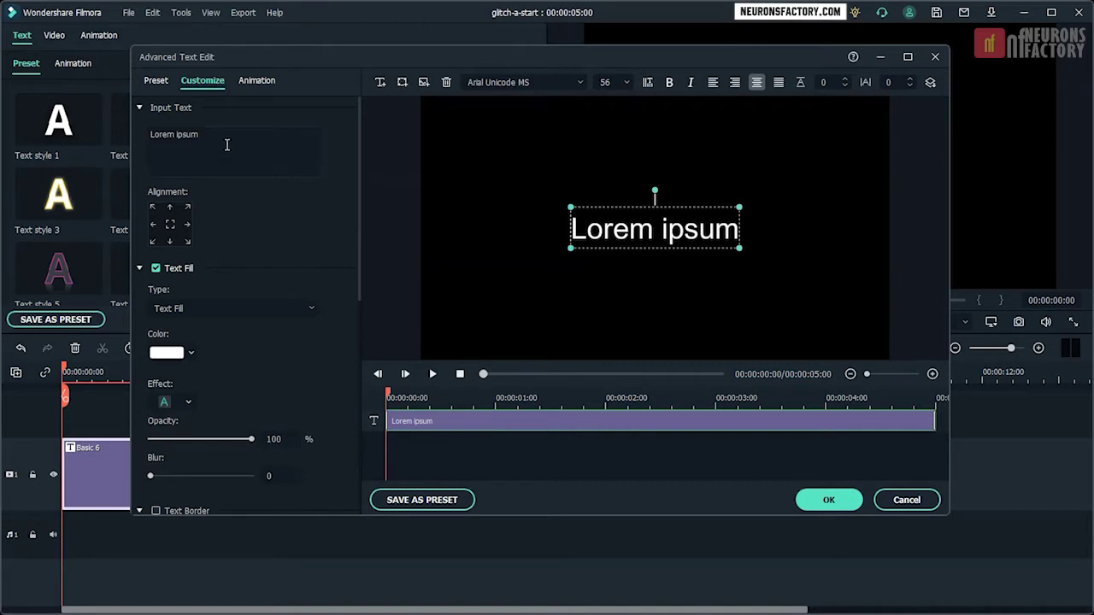
double_click(186, 135)
key("ctrl+a")
type("NEURONS FACTORY")
left_click(190, 134)
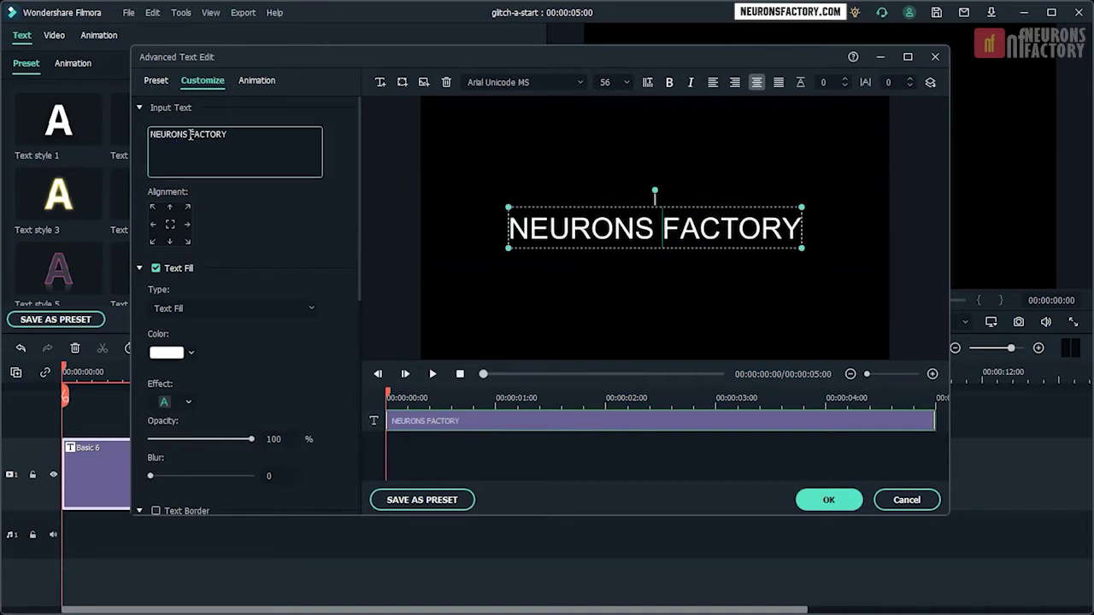
key("Return")
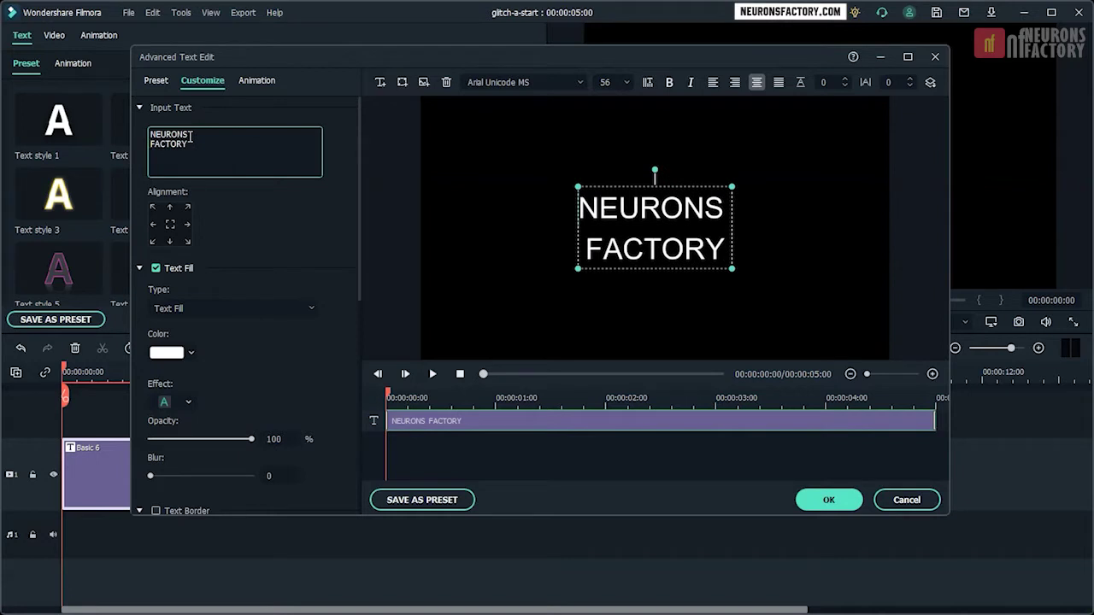
Change the title font to Montserrat Black
left_click(570, 109)
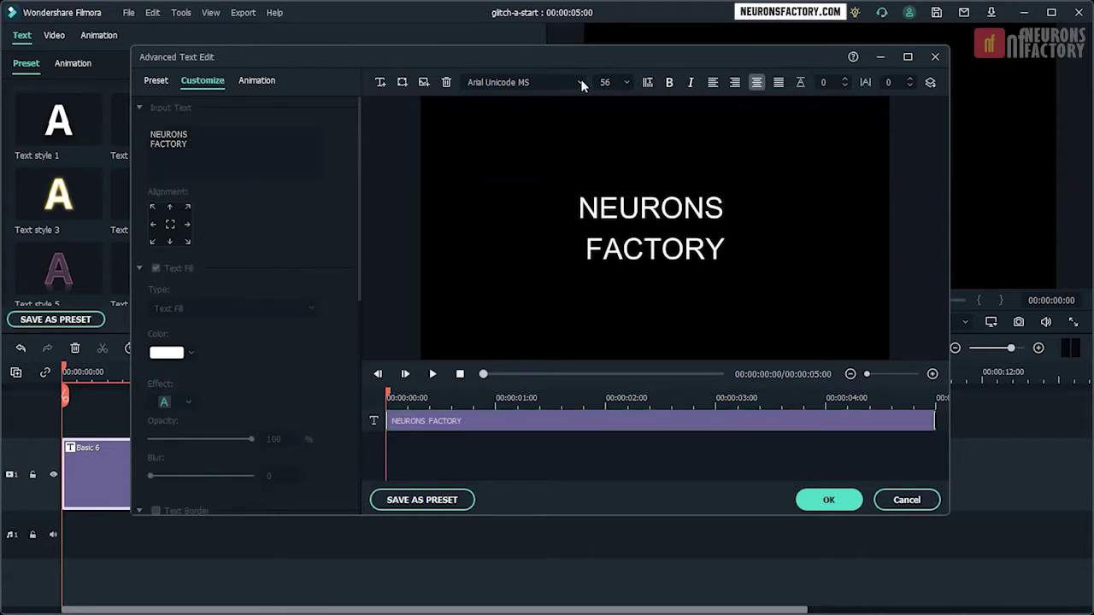
left_click(580, 82)
scroll(555, 124, "down", 10)
left_click(555, 124)
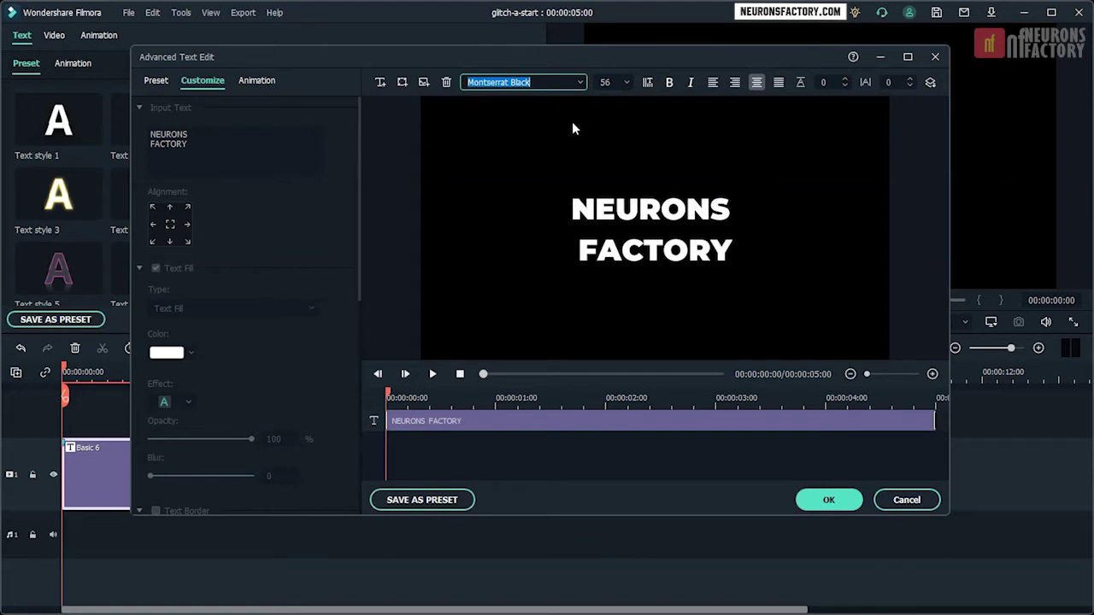
Set the word FACTORY to font size 50
left_click(629, 220)
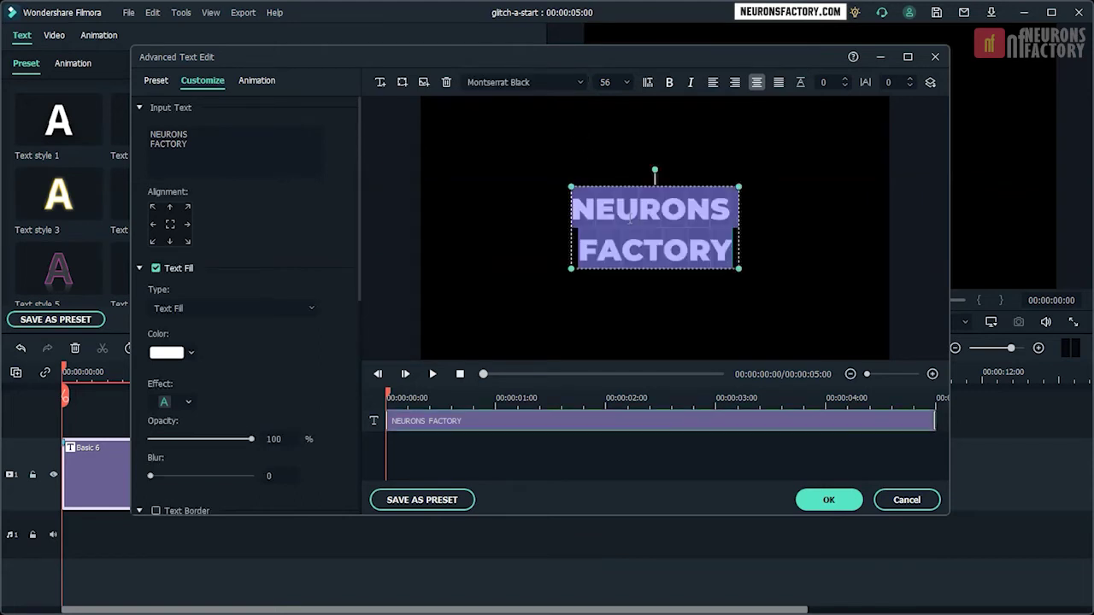
left_click(638, 247)
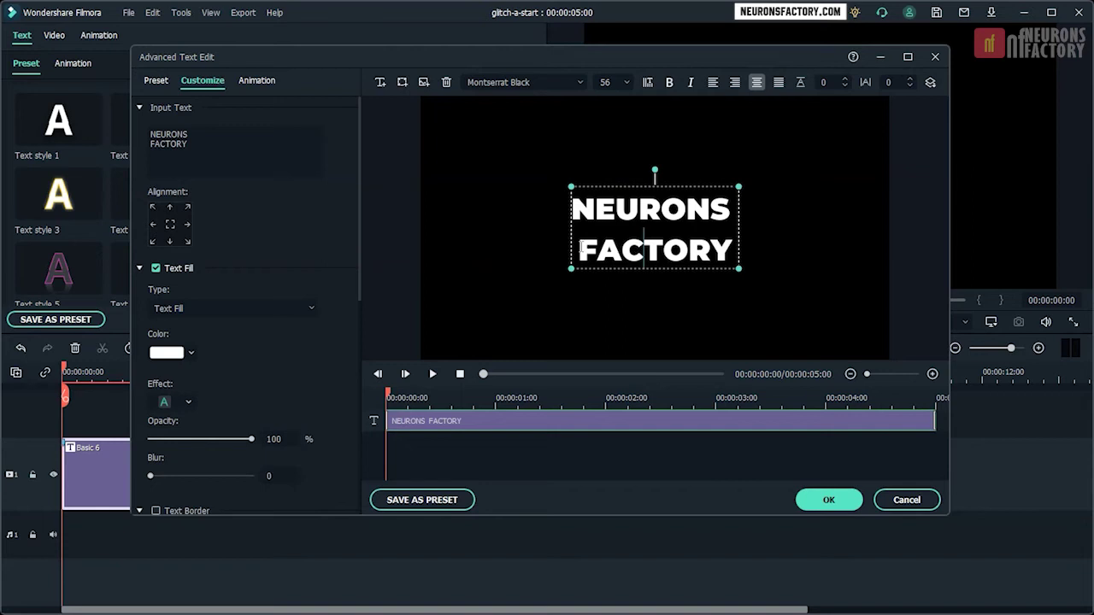
left_click_drag(580, 249, 760, 253)
double_click(615, 82)
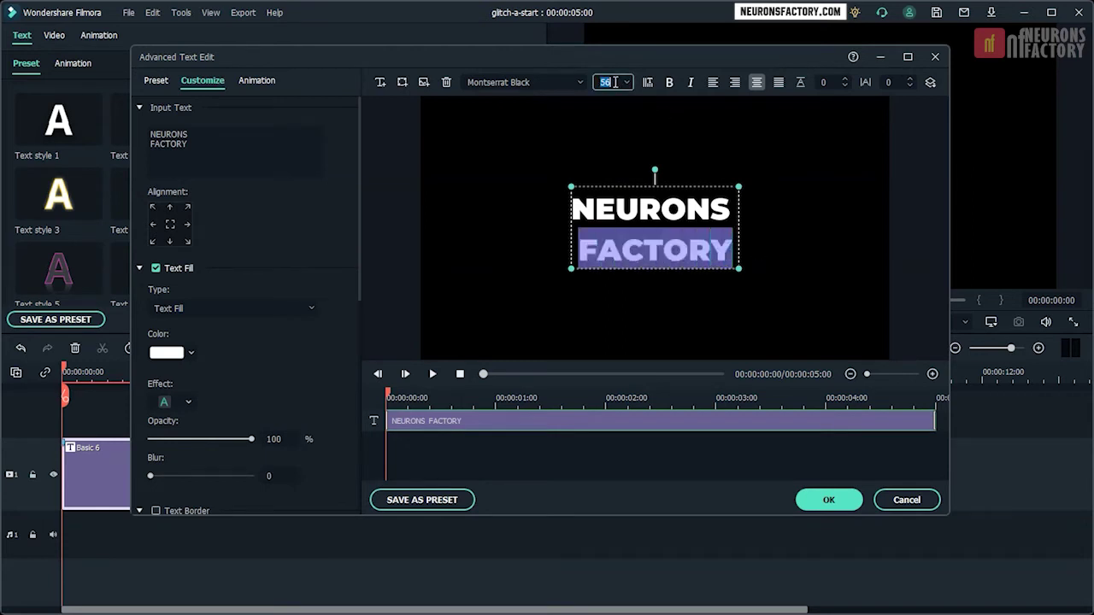
type("50")
Set the line spacing of both title lines to -30
left_click_drag(728, 229, 546, 213)
double_click(825, 83)
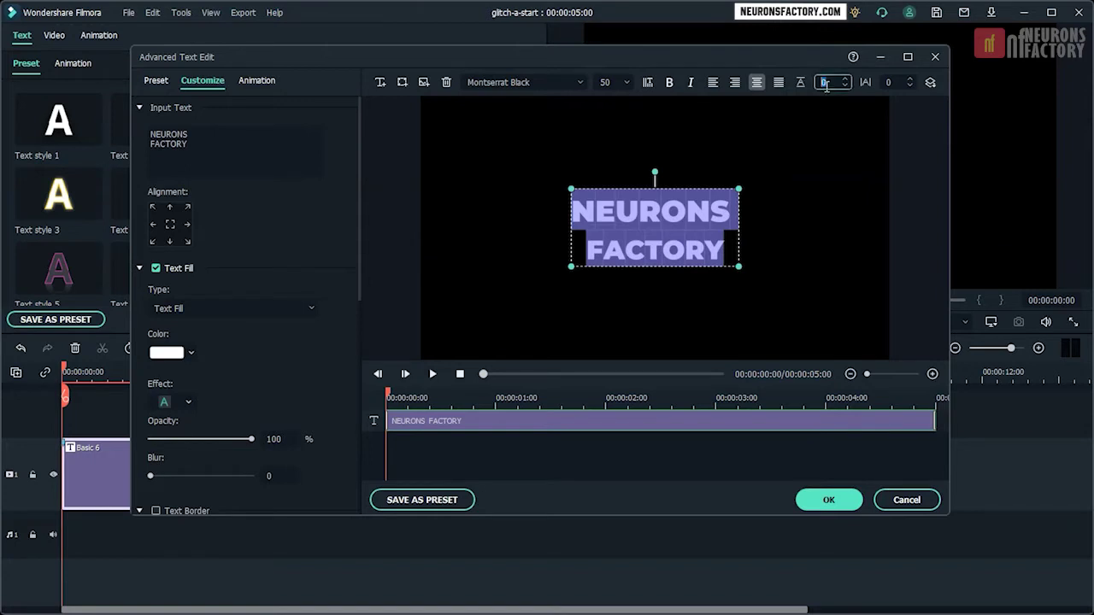
type("-30")
key("Return")
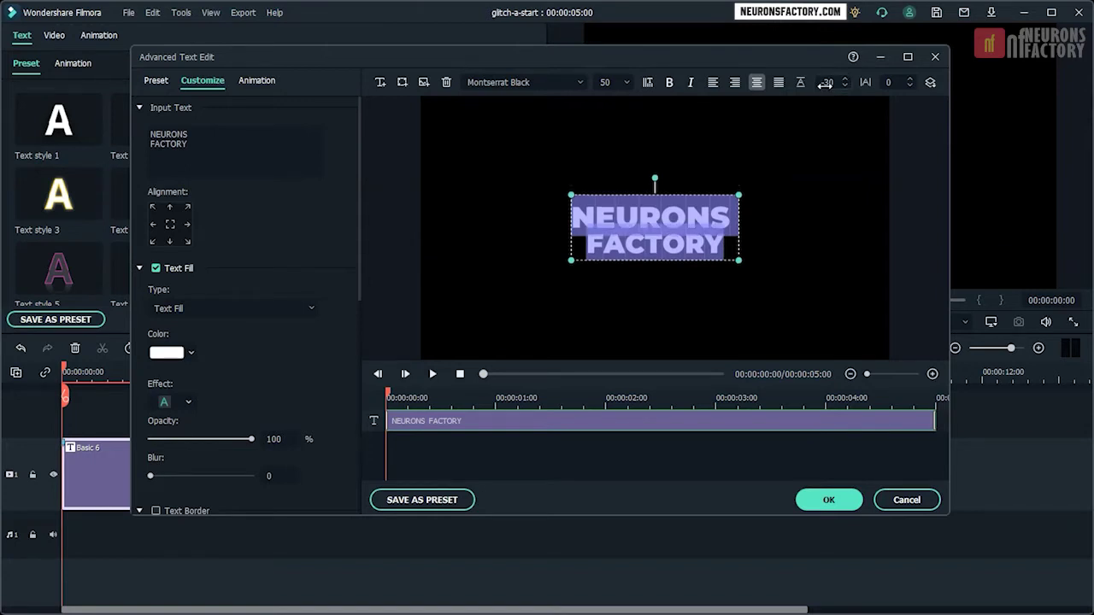
left_click(739, 273)
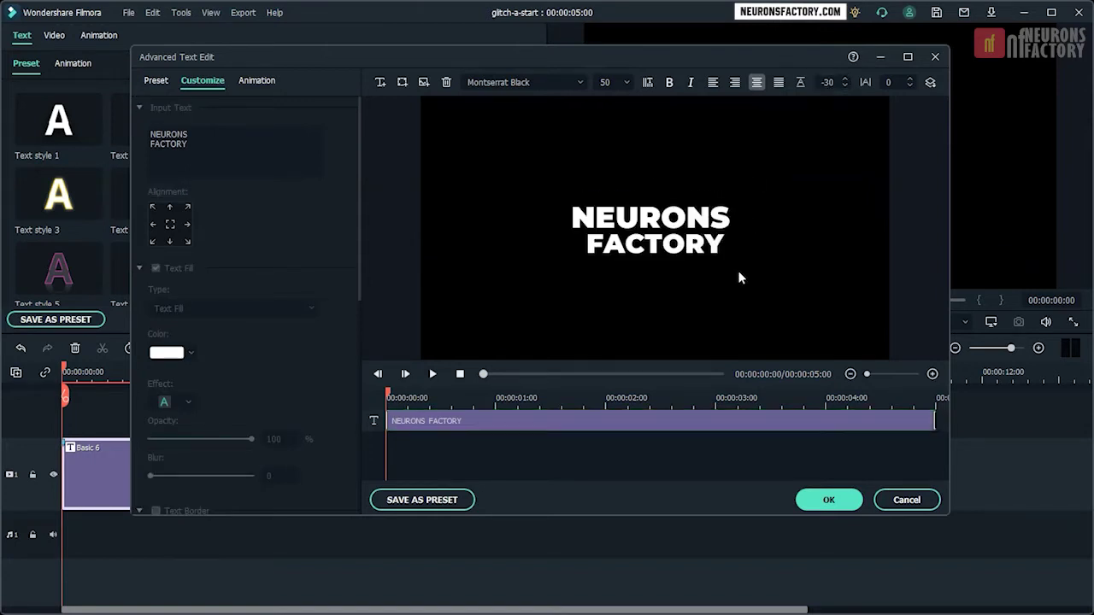
Apply the Evaporate animation preset to the NEURONS FACTORY title
left_click(257, 82)
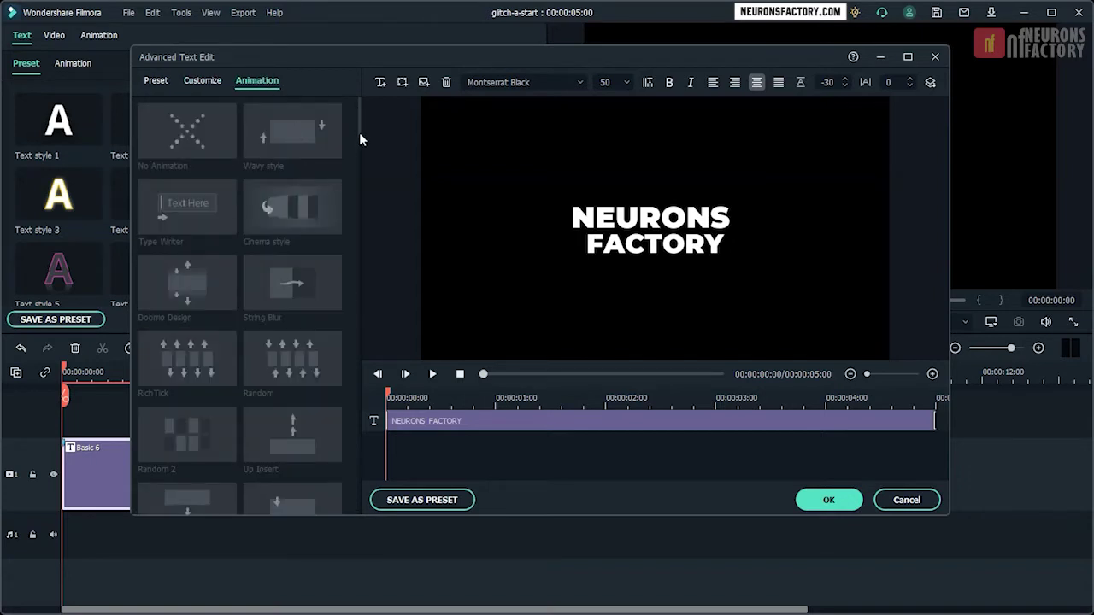
left_click_drag(359, 133, 358, 239)
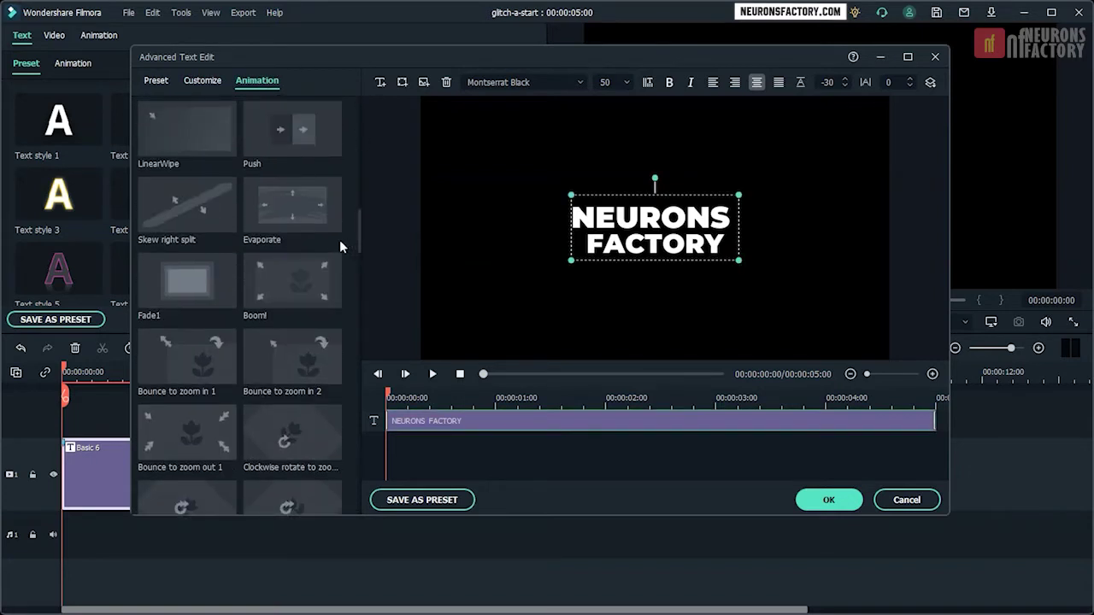
left_click(291, 215)
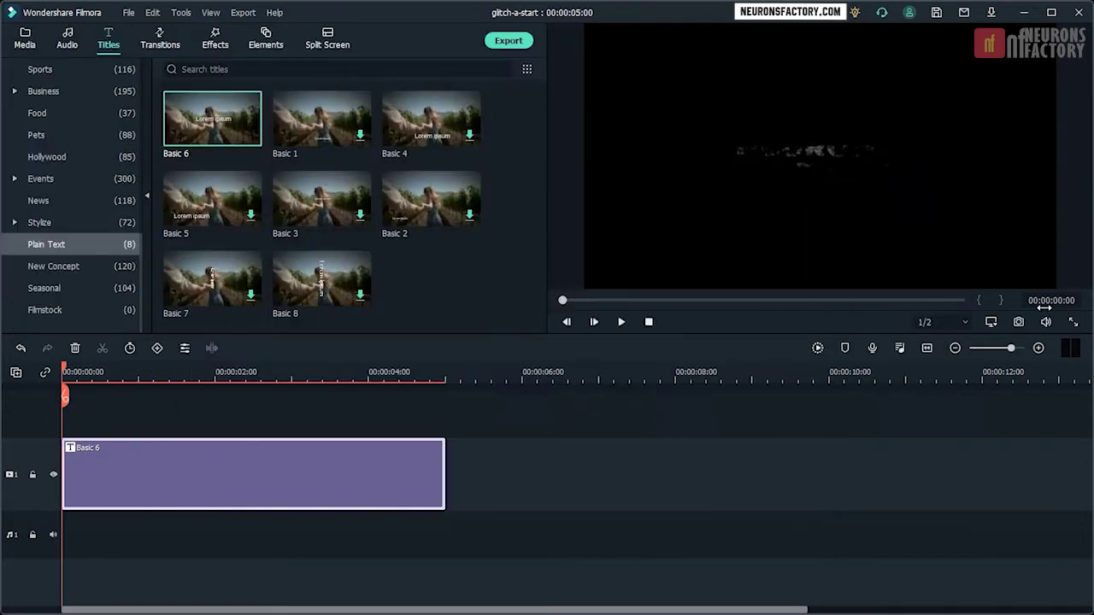
Split the title clip at 00:00:03:04 and delete the part after it
left_click(1046, 303)
type("304")
key("Return")
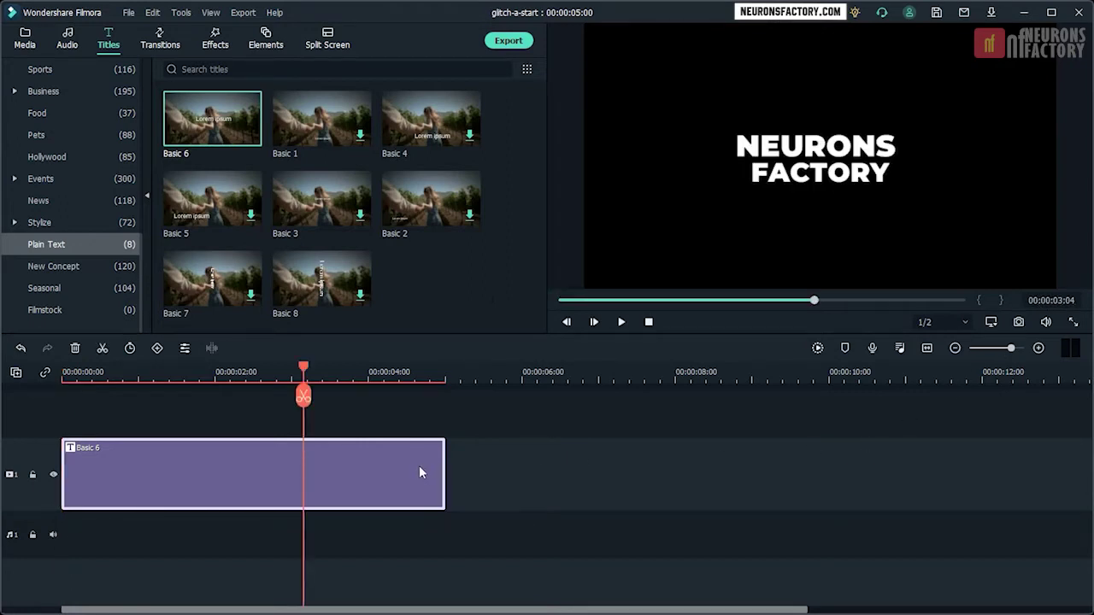
key("ctrl+b")
key("Delete")
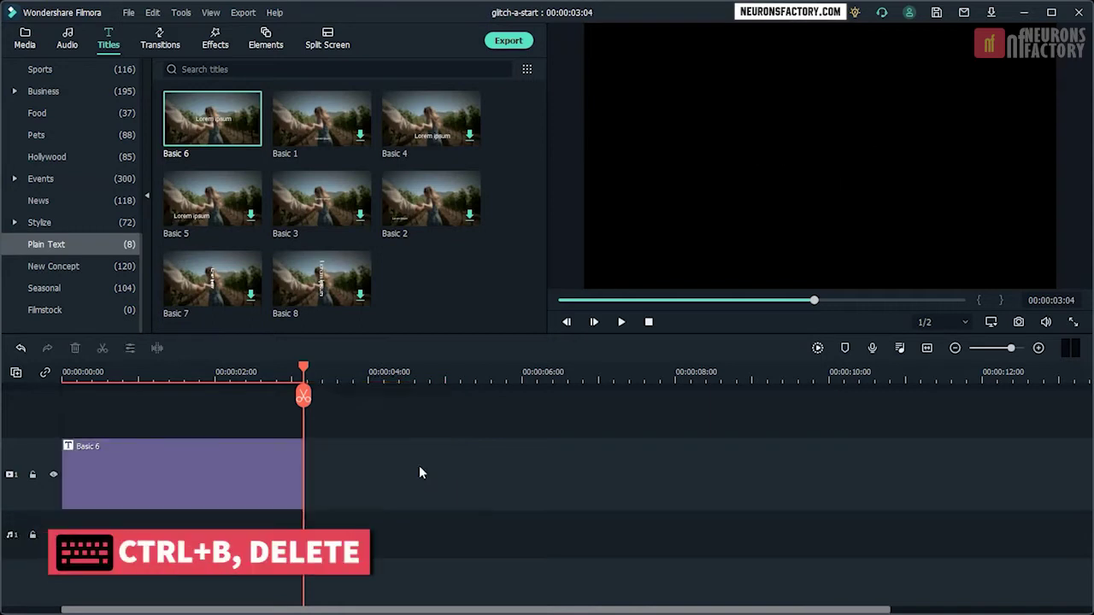
Add MPEG Glitch from Overlay > TV Static onto a new track above the title
left_click(214, 43)
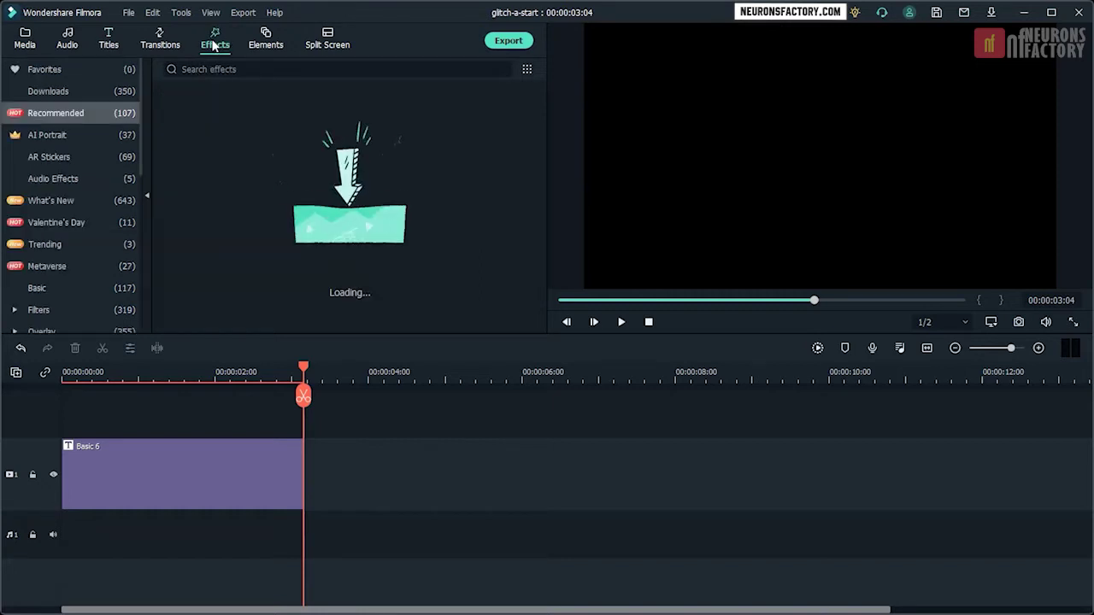
scroll(38, 184, "down", 3)
left_click(62, 205)
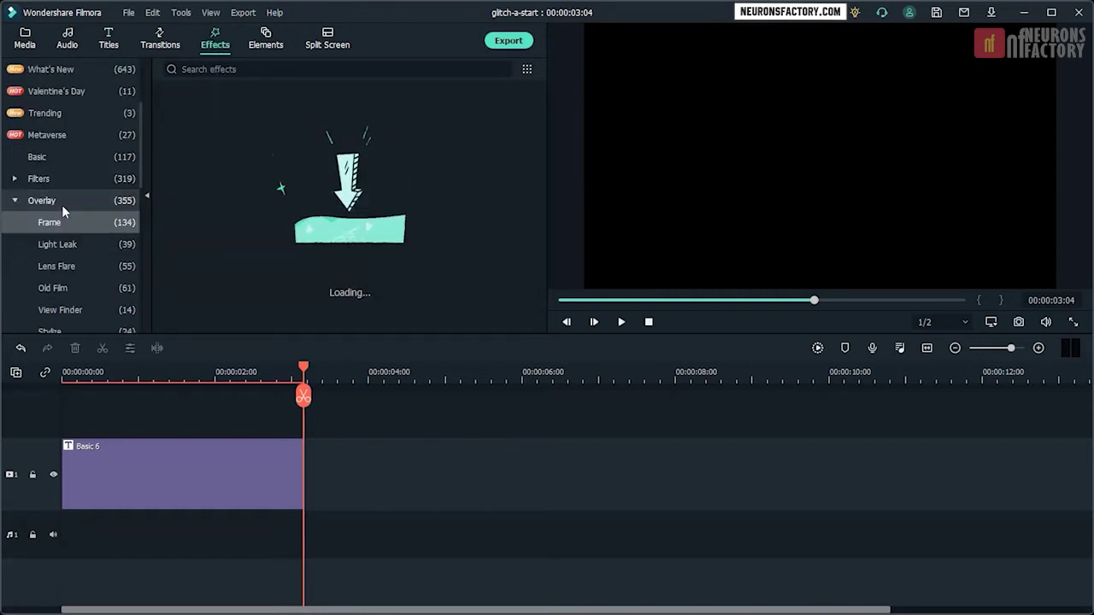
scroll(63, 204, "down", 3)
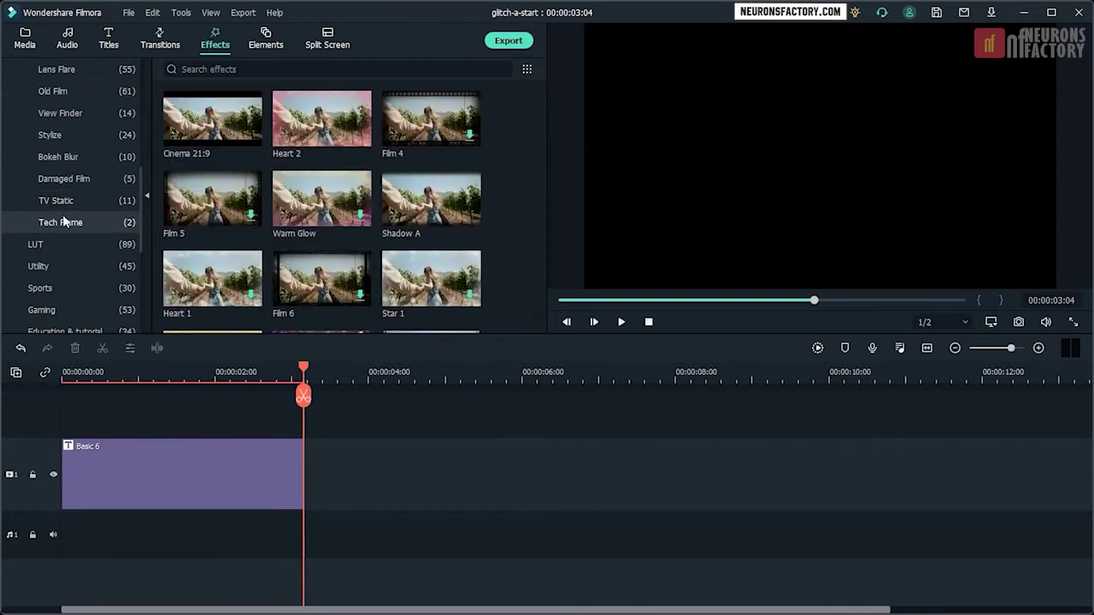
left_click(65, 204)
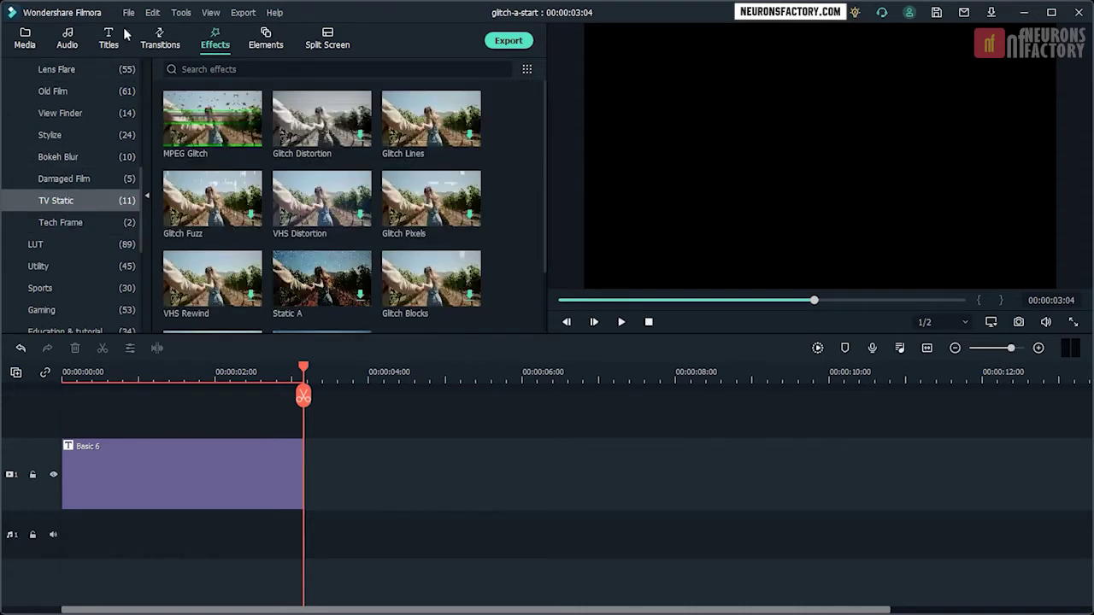
left_click_drag(188, 113, 41, 412)
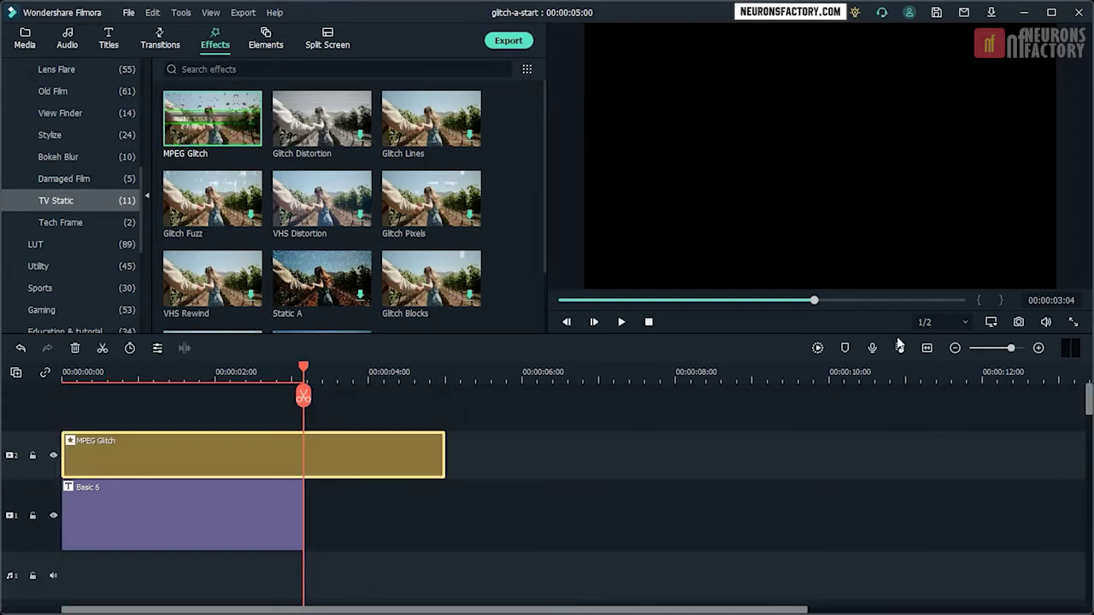
Trim the MPEG Glitch effect to its first 22 frames, deleting the remainder
left_click(1038, 297)
type("22")
key("Return")
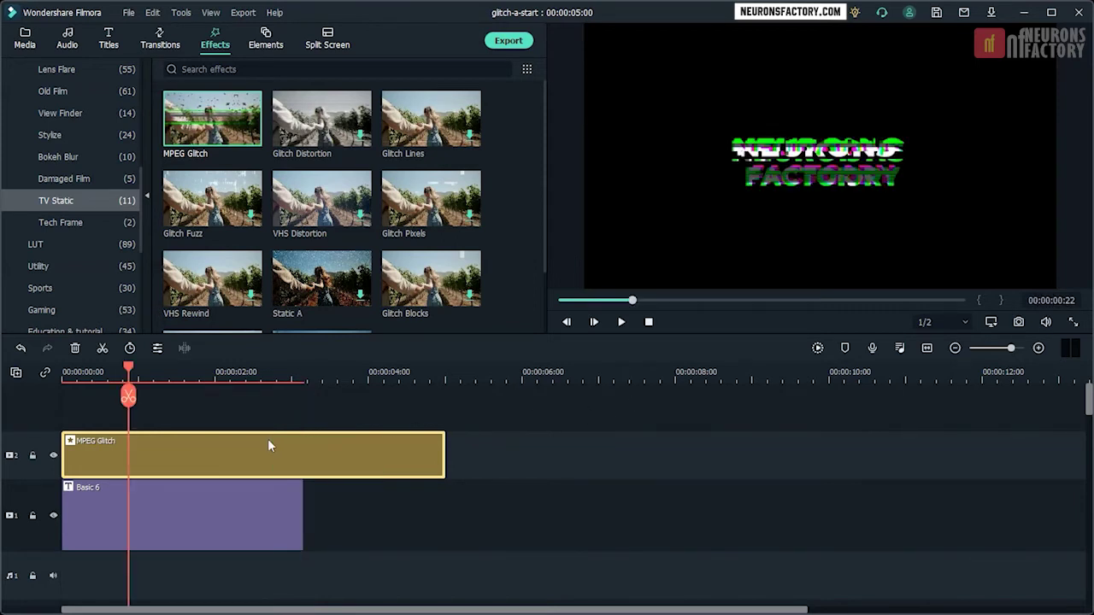
key("ctrl+b")
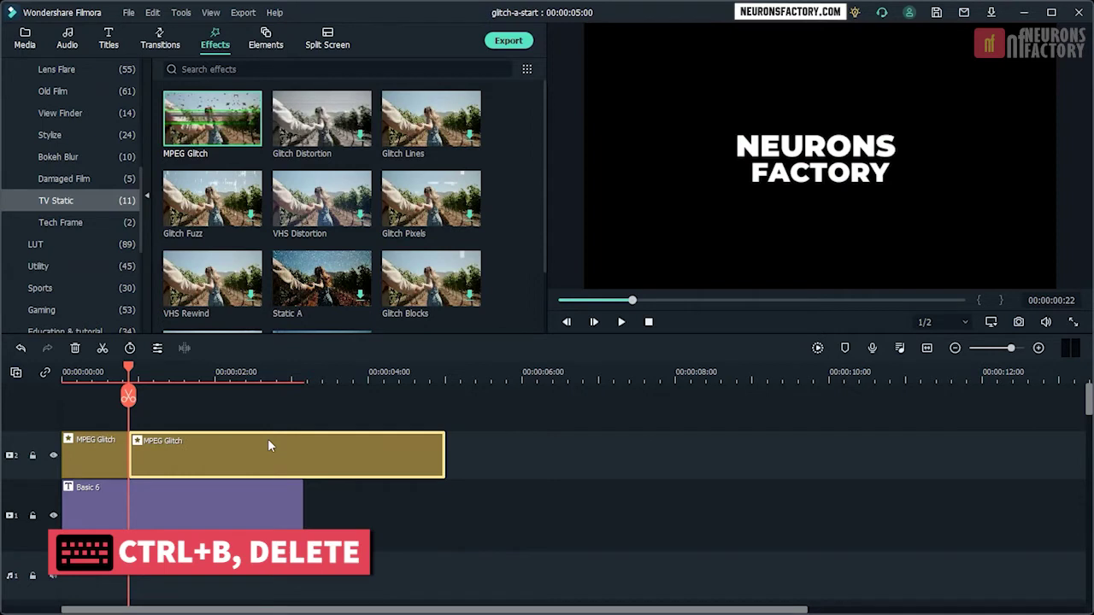
key("Delete")
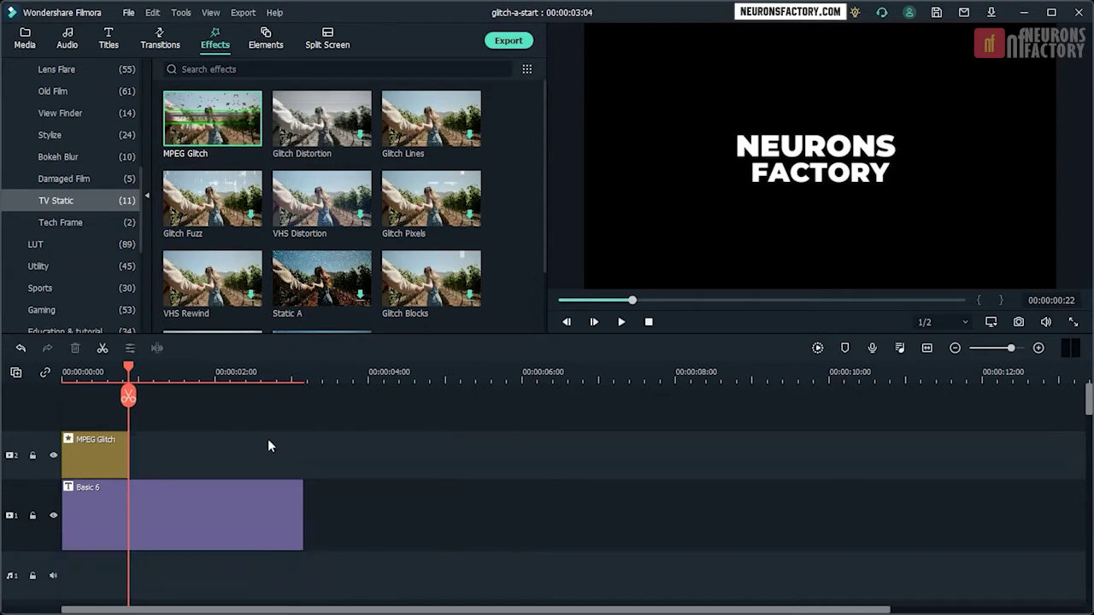
Duplicate the 22-frame glitch clip and move the copy to the title's end
left_click(82, 443)
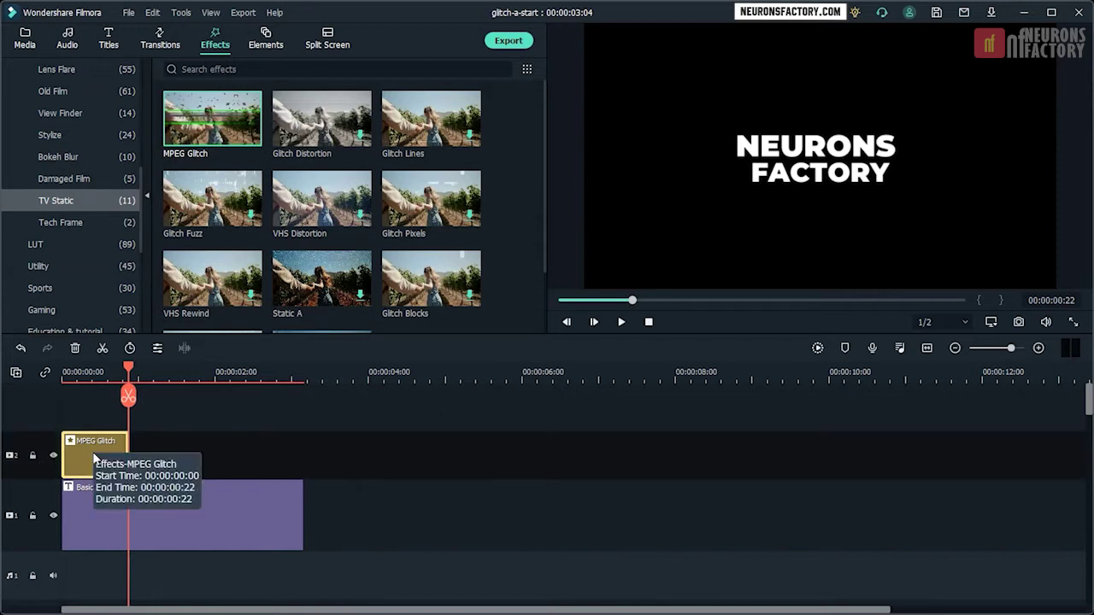
key("ctrl+c")
key("ctrl+v")
left_click_drag(156, 468, 265, 477)
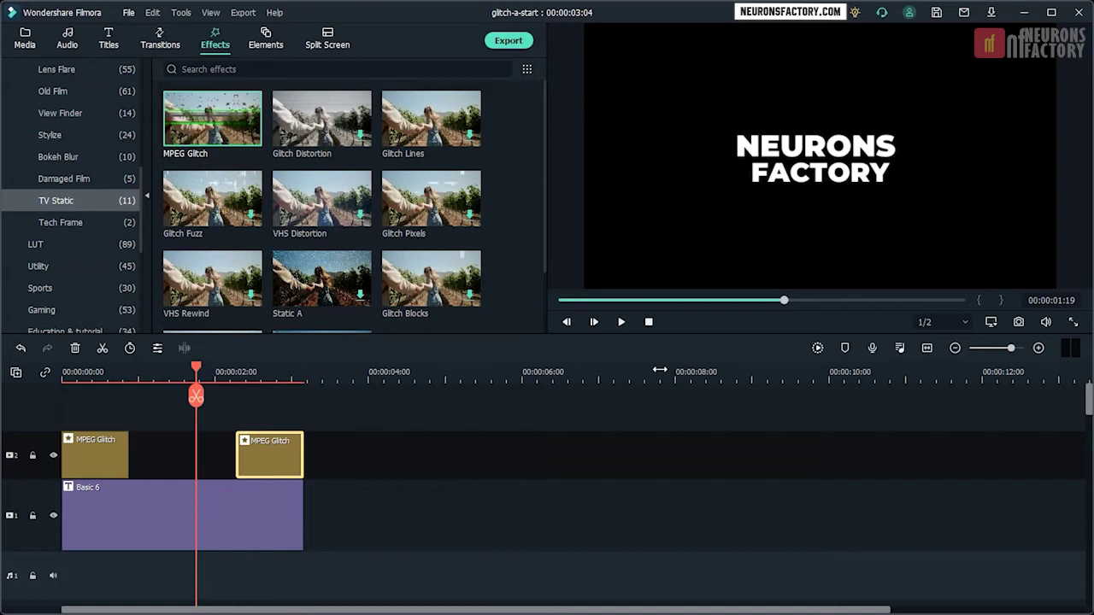
Play the timeline from the start to check both glitches, then stop
left_click(648, 324)
left_click(621, 323)
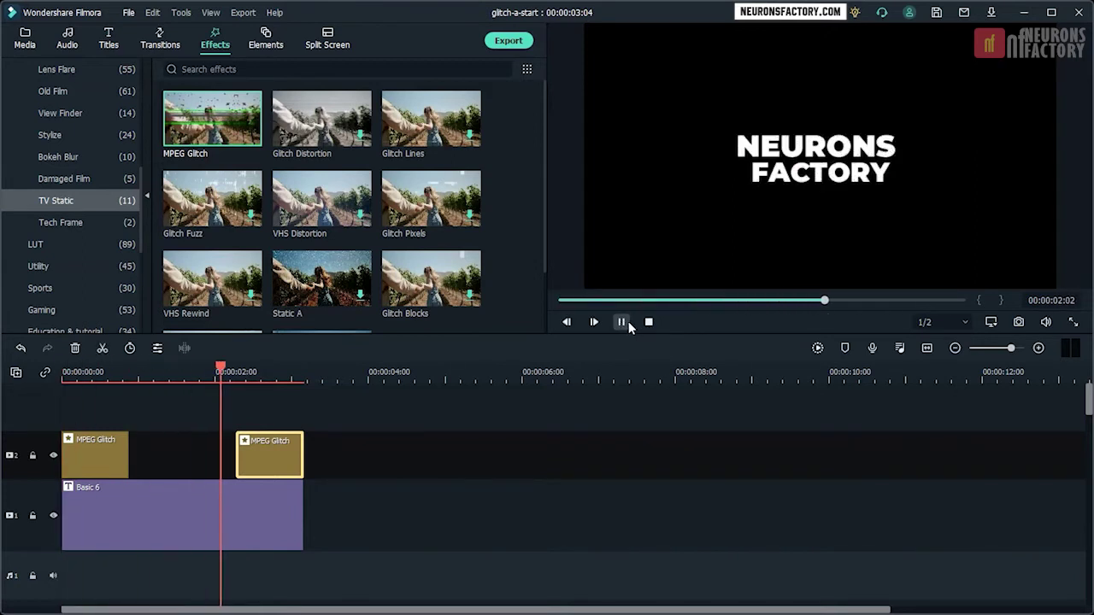
left_click(648, 323)
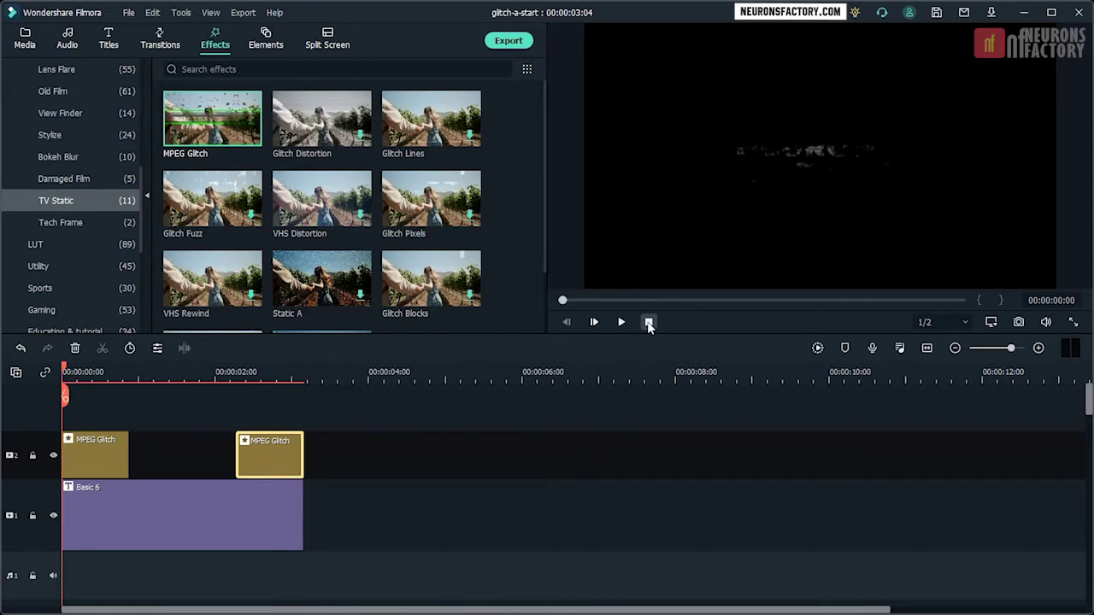
Put the Up-Down 1 shake filter on a new top track, trimmed to end at 00:00:03:04
scroll(82, 132, "up", 5)
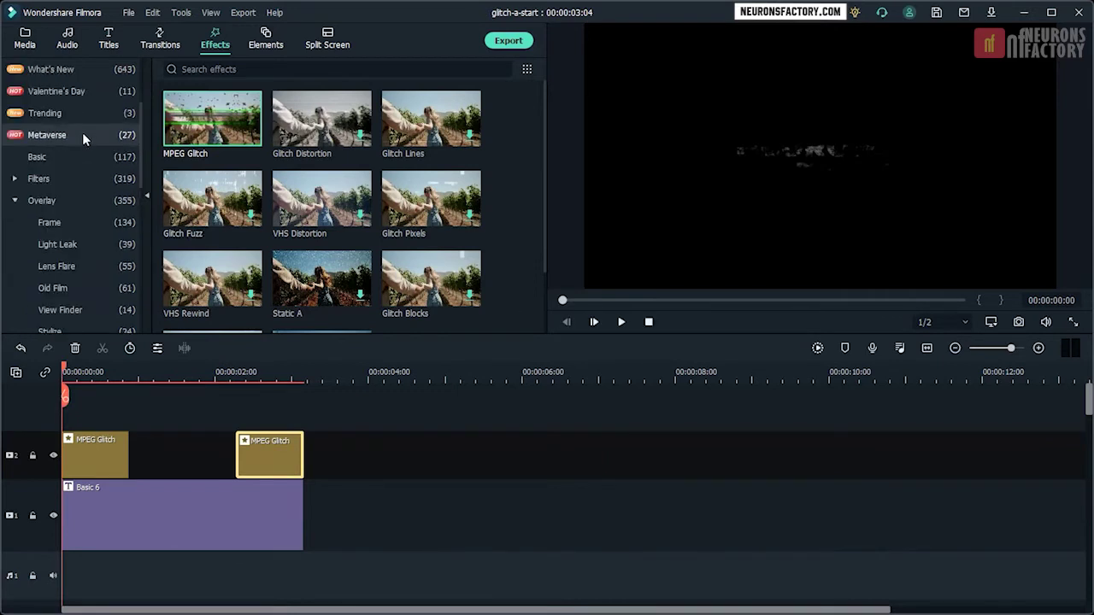
left_click(62, 181)
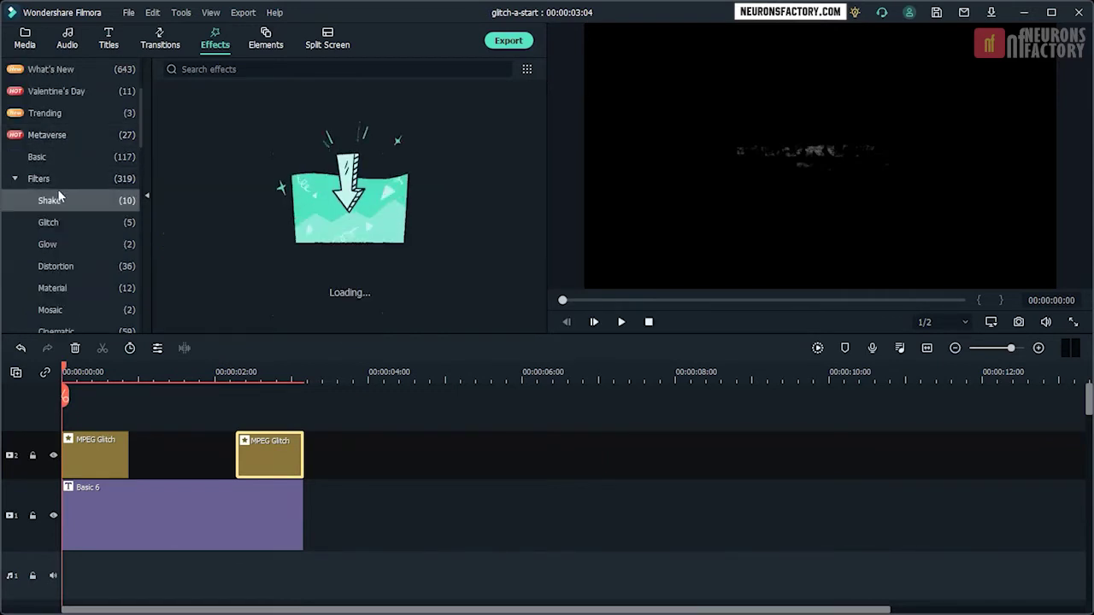
left_click_drag(431, 198, 48, 410)
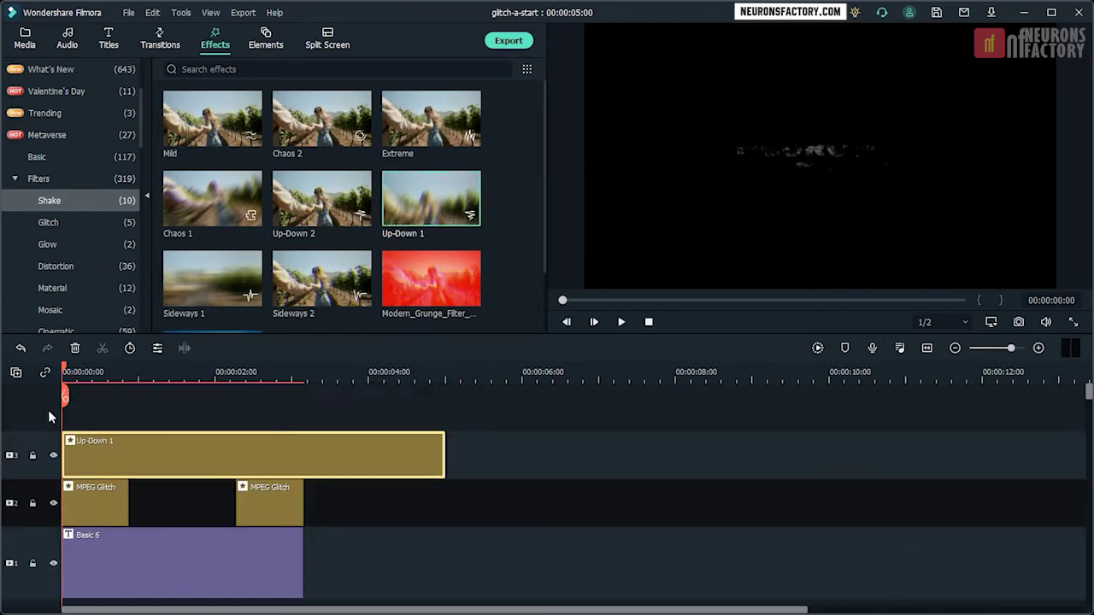
left_click_drag(444, 446, 301, 451)
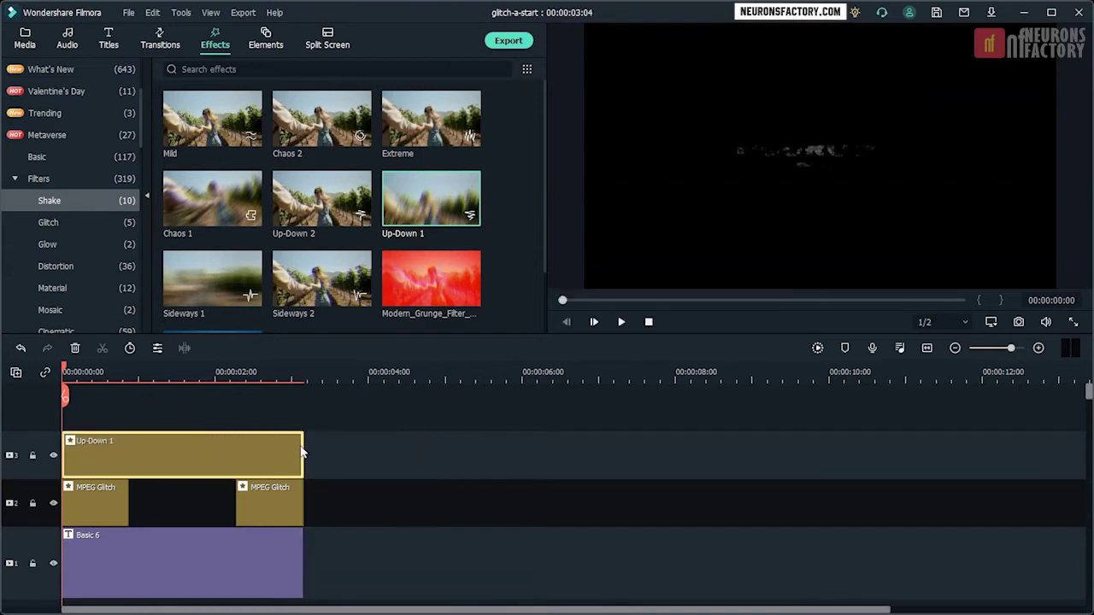
Enter Up-Down 1 values: Frequency 0.5, Position X 0.05, Position Y 0, Position Z 0.5
double_click(208, 453)
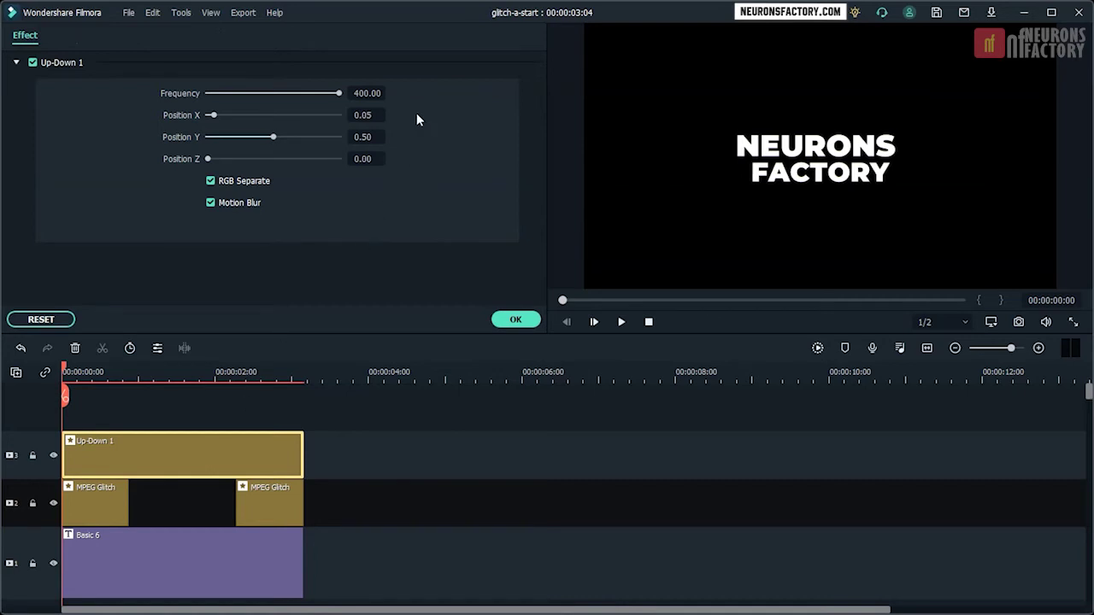
key("Tab")
type("0.5")
key("Tab")
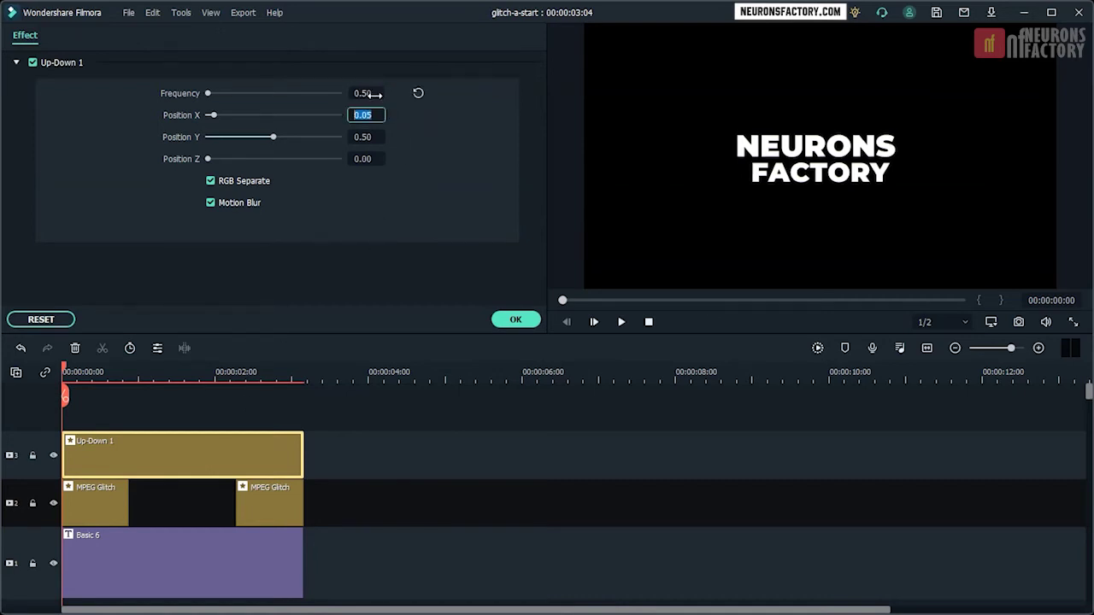
type("0.05")
key("Tab")
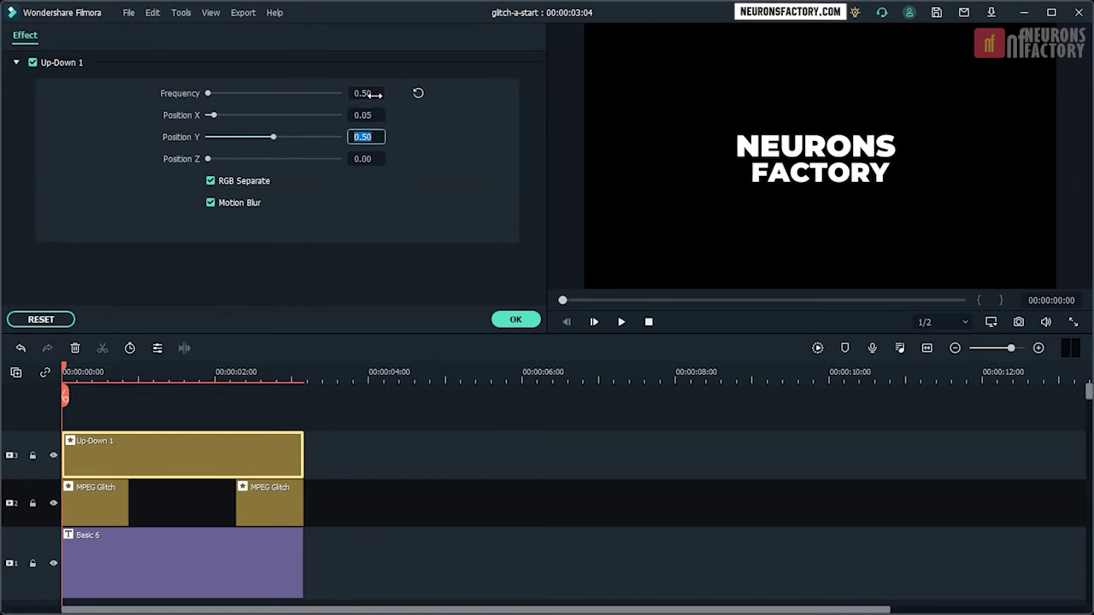
type("0")
key("Tab")
type("0")
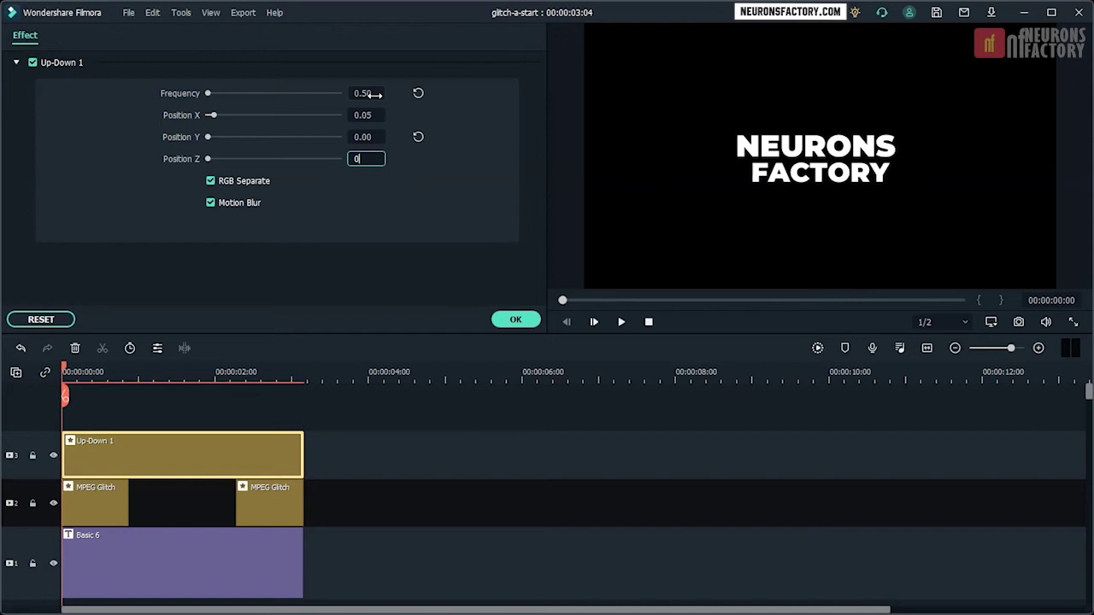
type(".5")
key("Return")
Apply the shake settings and play the title to preview the shake
left_click(516, 318)
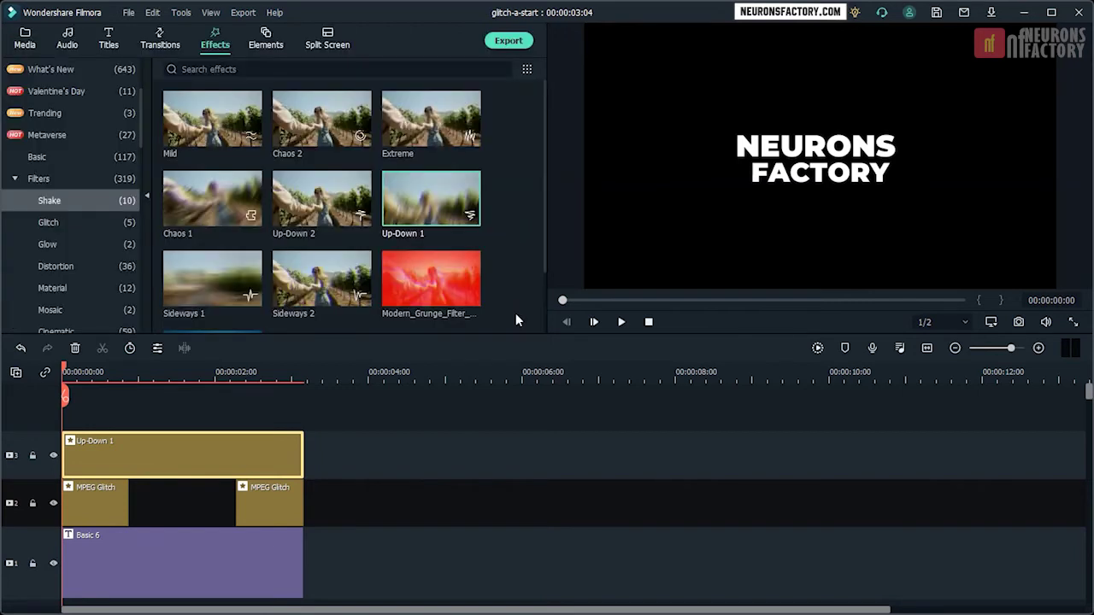
left_click(623, 322)
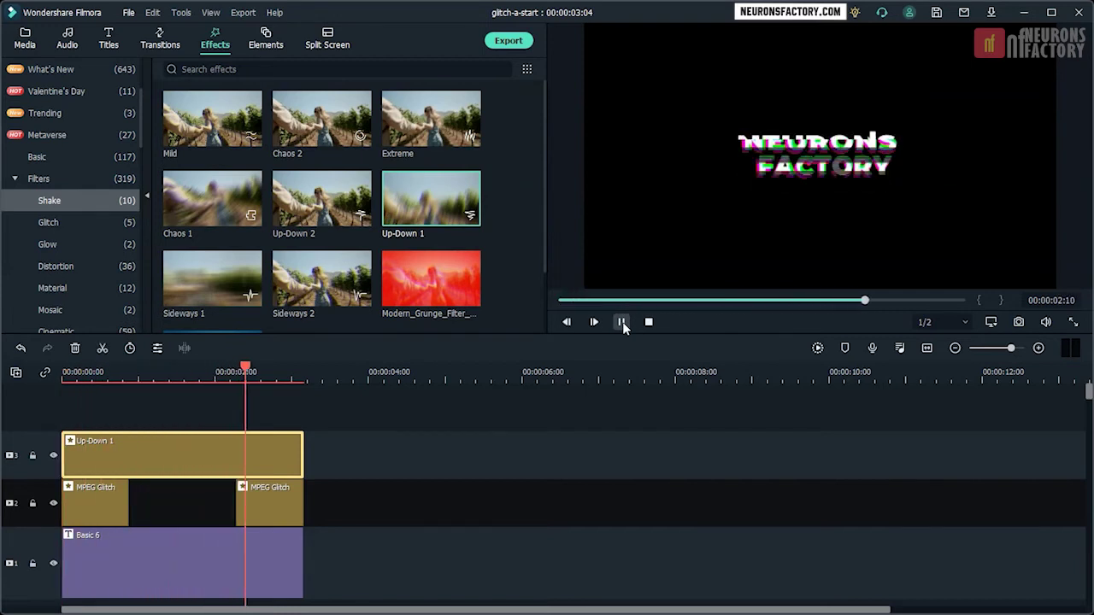
left_click(648, 322)
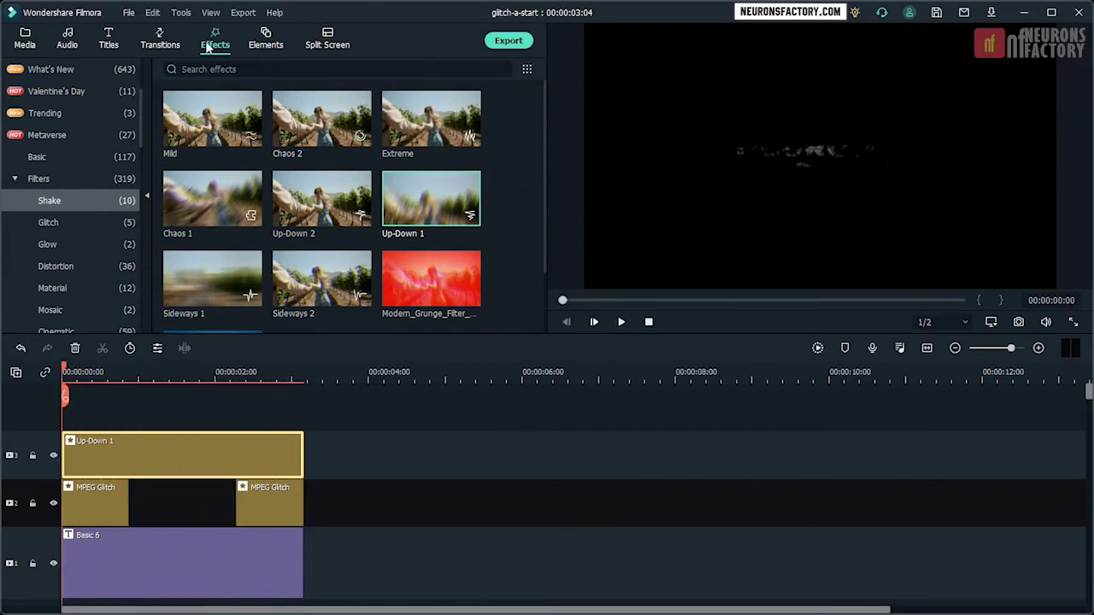
From Ripple & Dissolve, place Pixels In at the Basic 6 clip's start and Pixels Out at its end
left_click(163, 38)
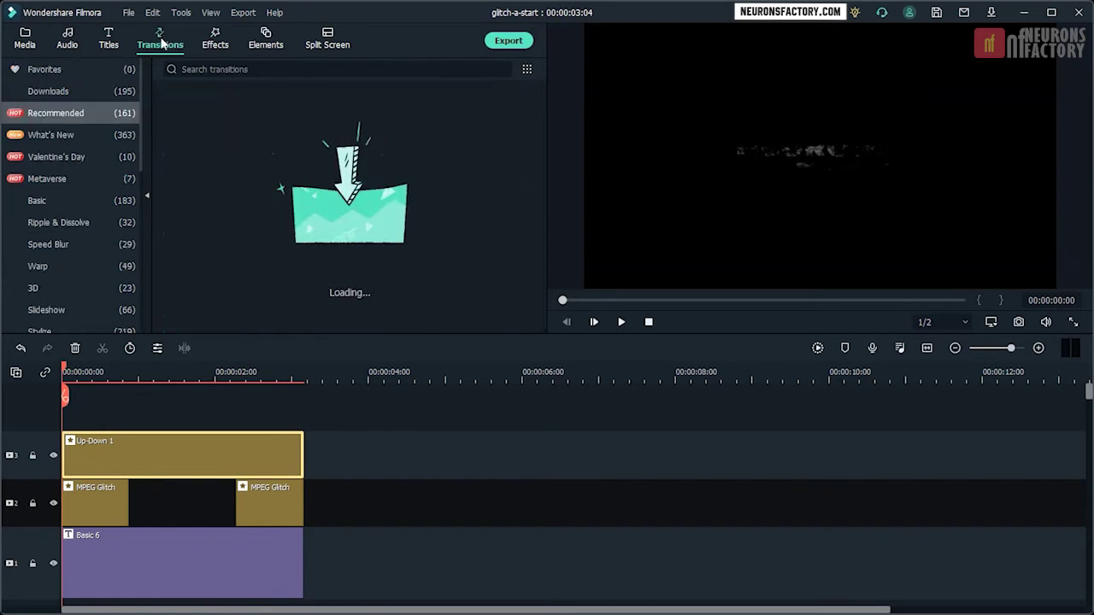
scroll(102, 171, "down", 5)
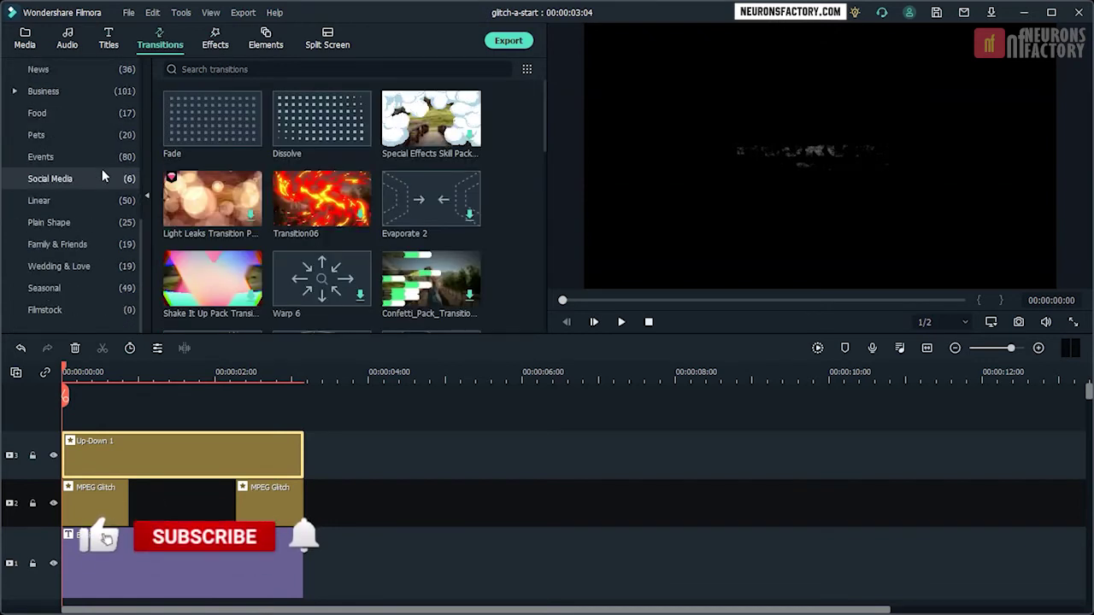
scroll(101, 171, "up", 3)
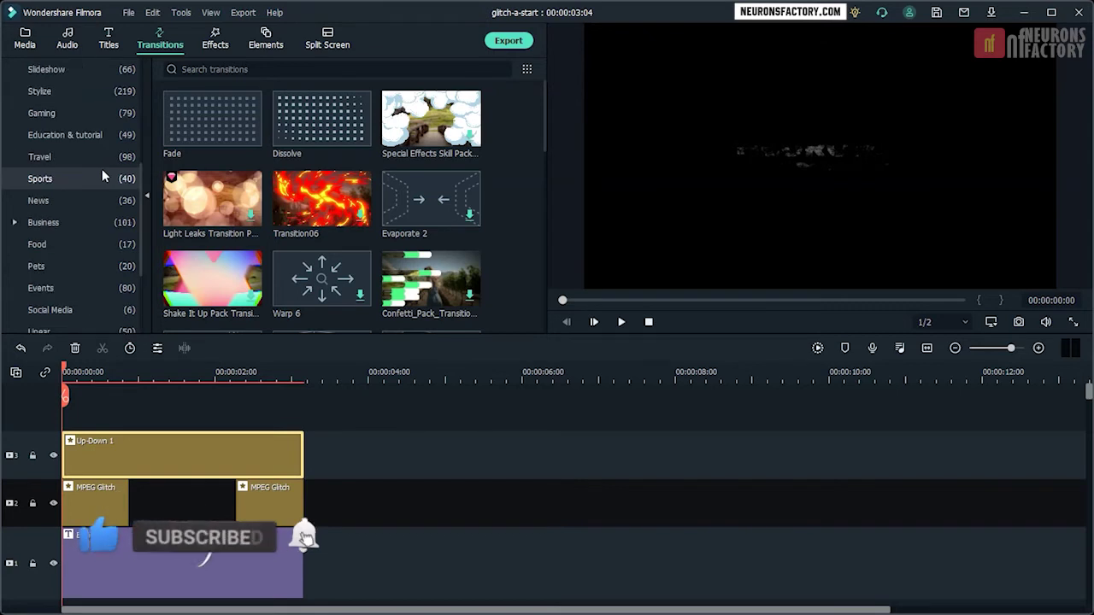
scroll(102, 171, "up", 3)
left_click(81, 115)
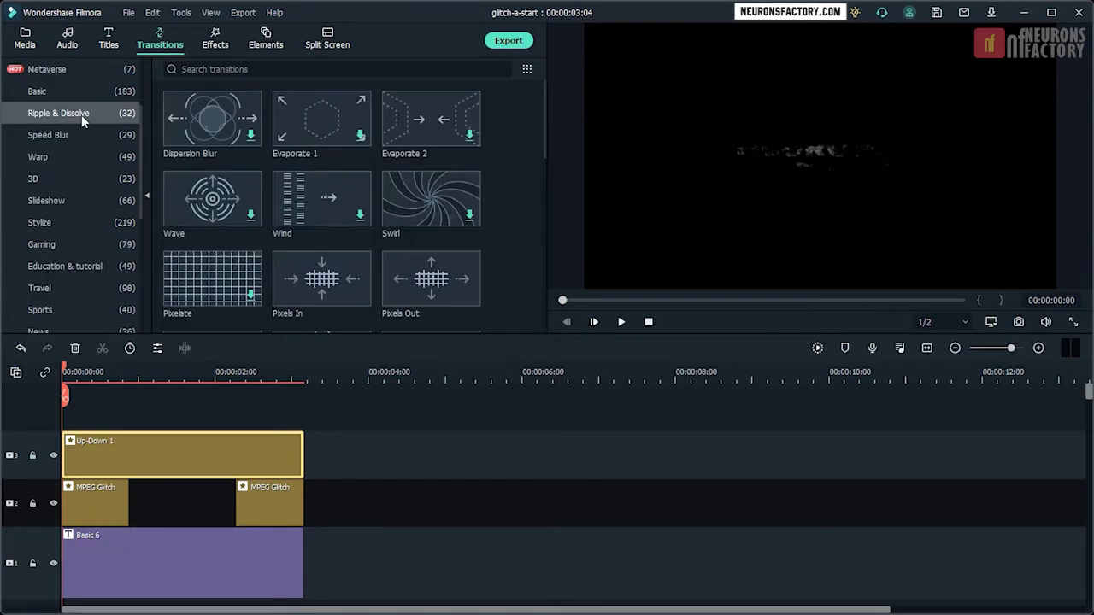
scroll(255, 144, "down", 3)
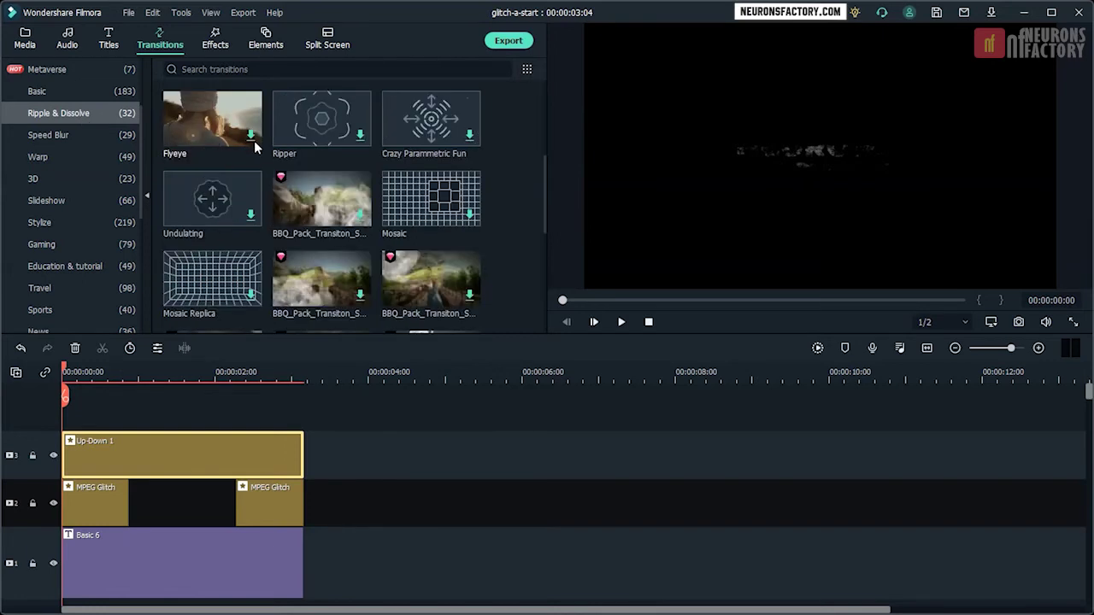
scroll(258, 149, "up", 3)
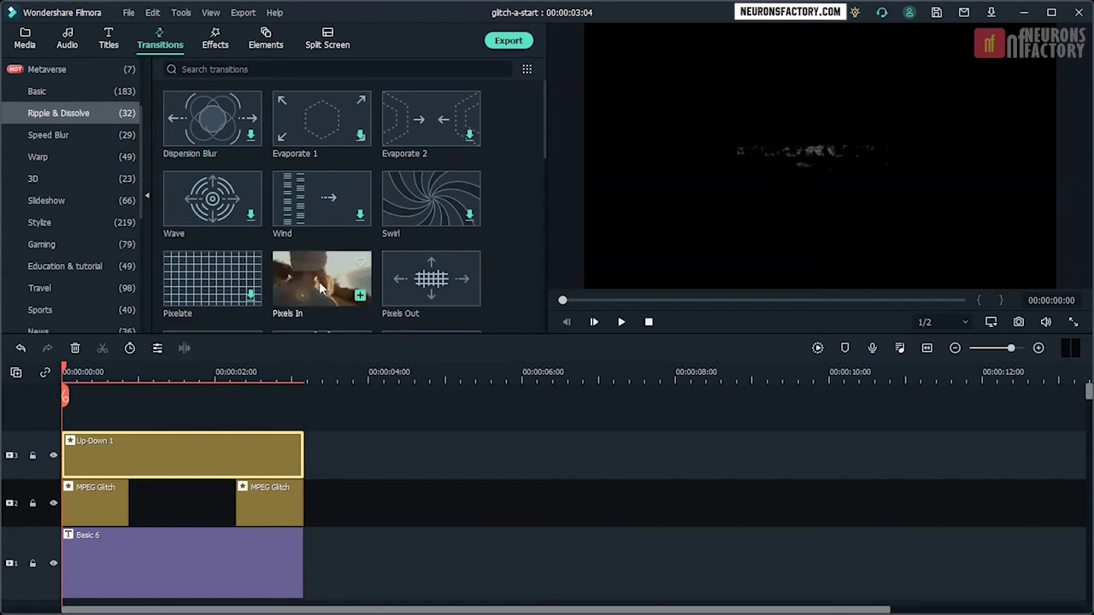
left_click_drag(318, 281, 116, 510)
left_click_drag(83, 558, 119, 559)
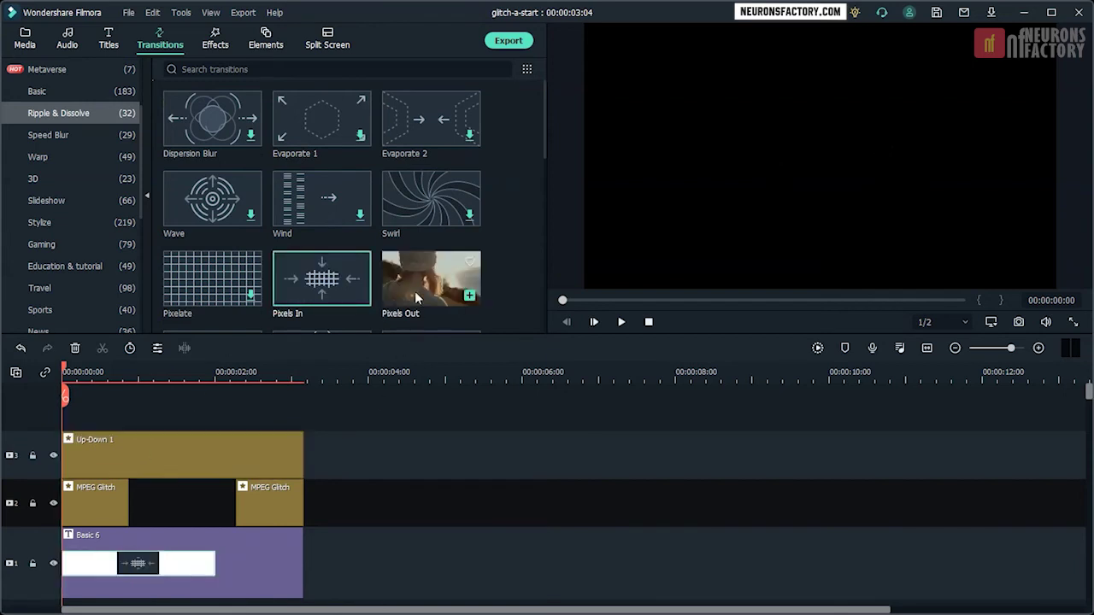
left_click_drag(430, 279, 258, 561)
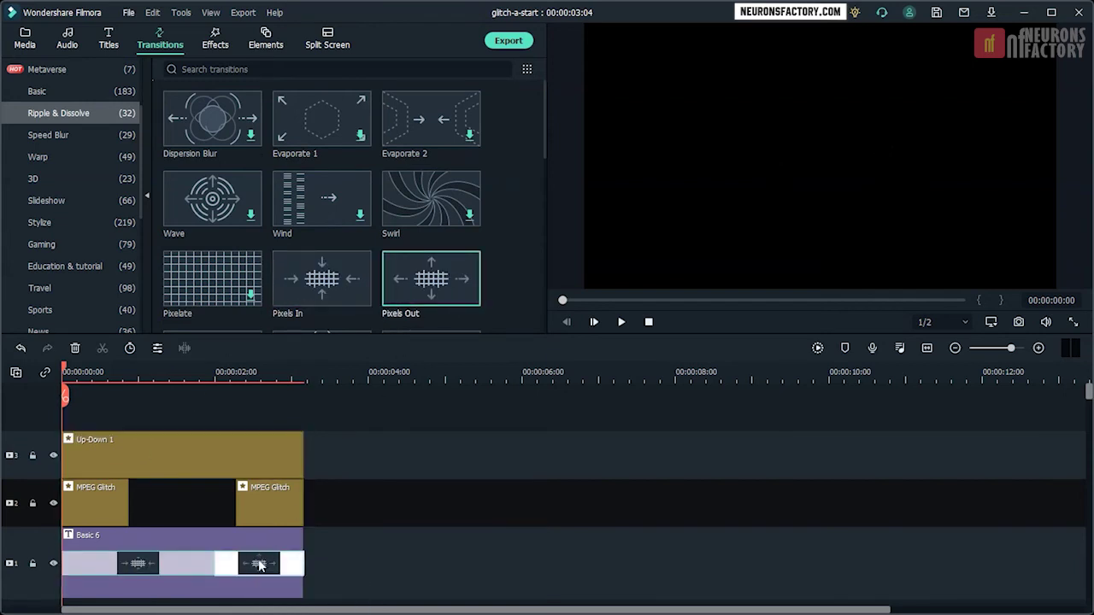
Set the Pixels transition duration to 00:00:00:15 and apply it to both transitions
double_click(259, 564)
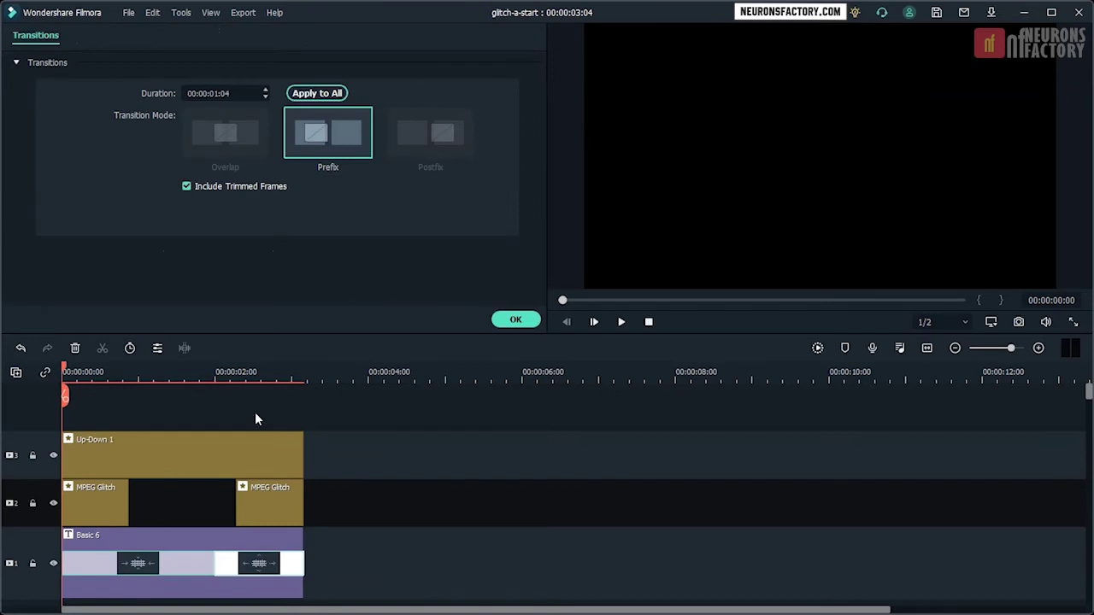
left_click(213, 94)
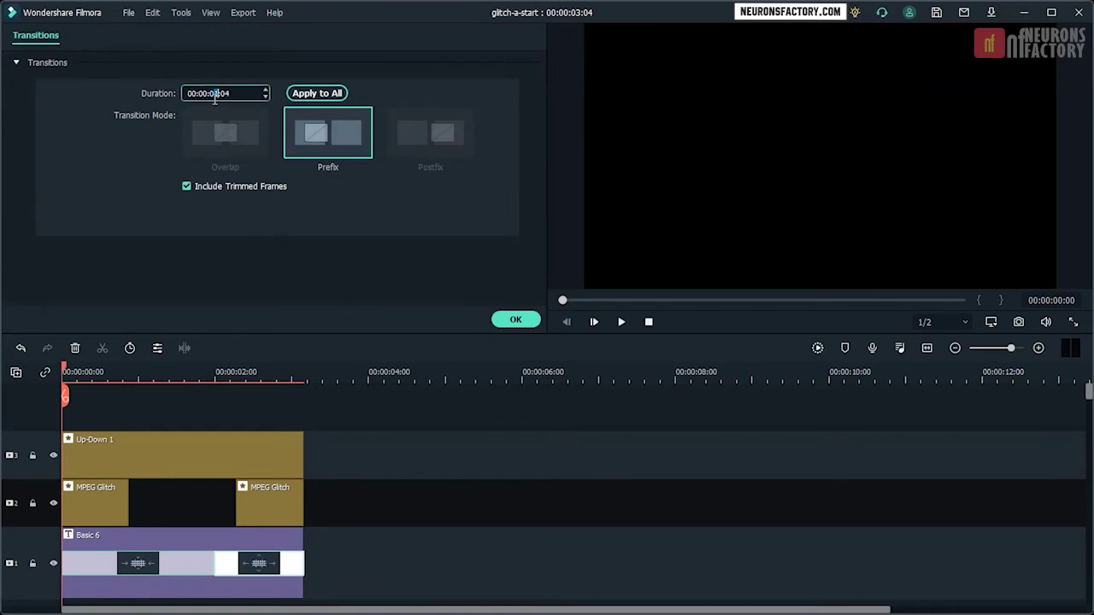
scroll(215, 94, "down", 14)
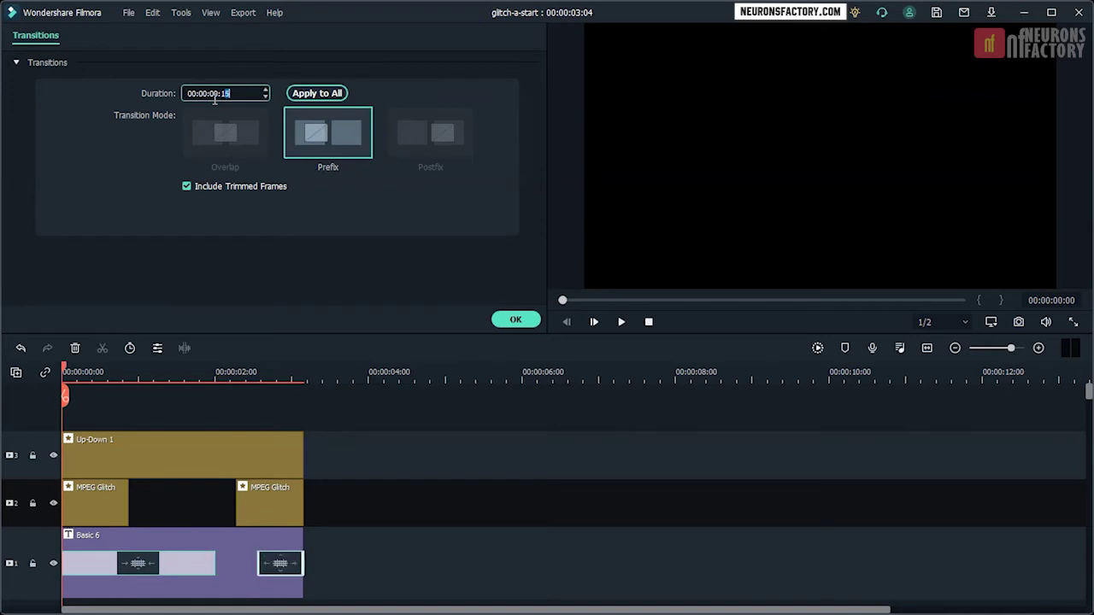
left_click(315, 93)
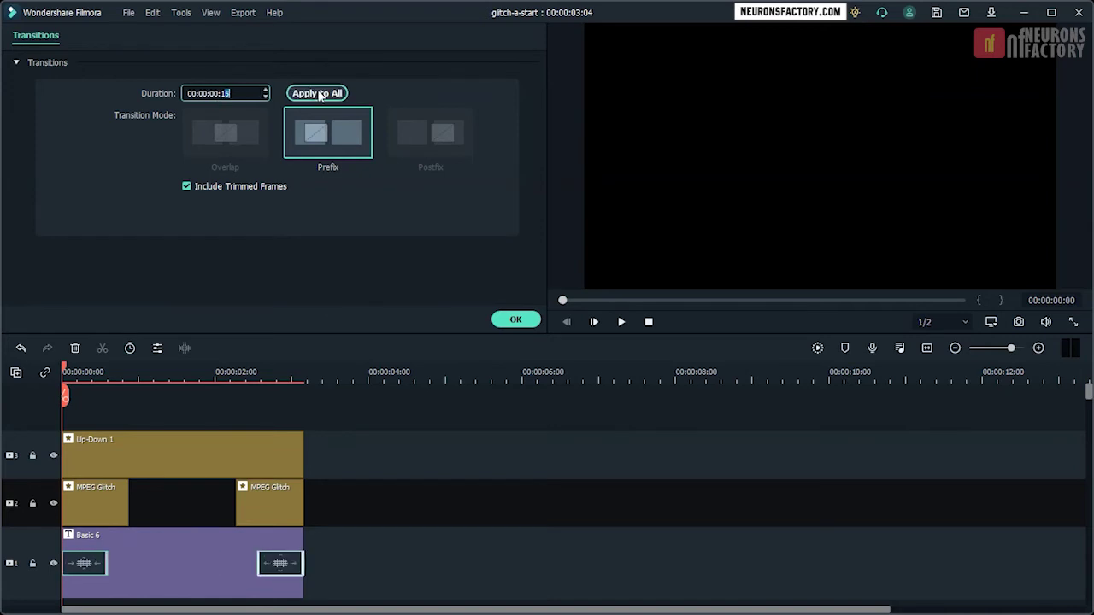
left_click(515, 319)
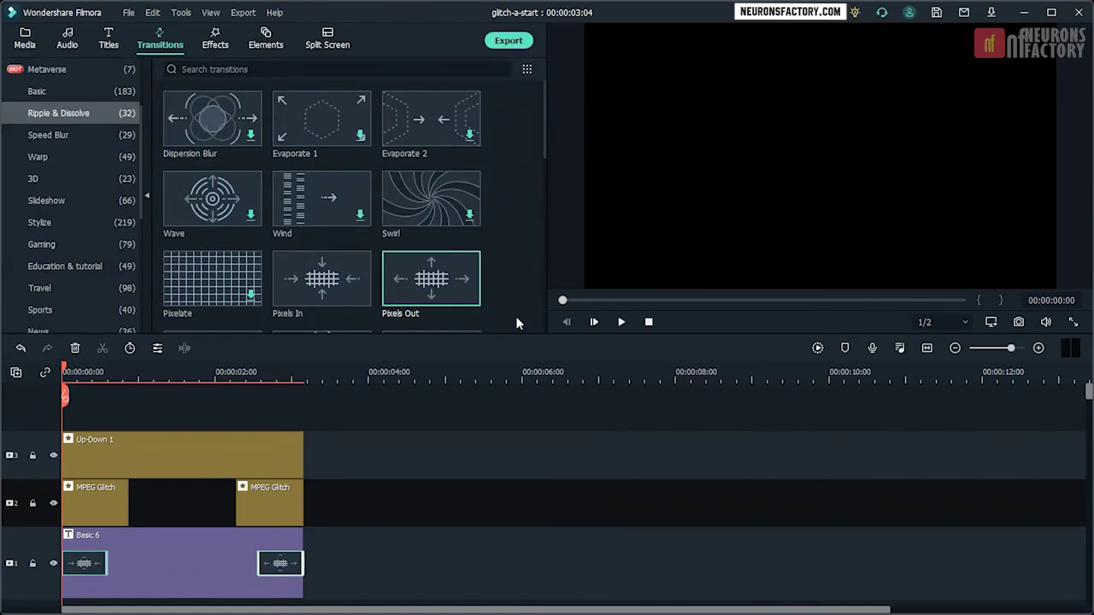
Place the glitch-2 sound at the title's start and trim it to end at 00:00:00:23
left_click(25, 38)
scroll(386, 493, "down", 2)
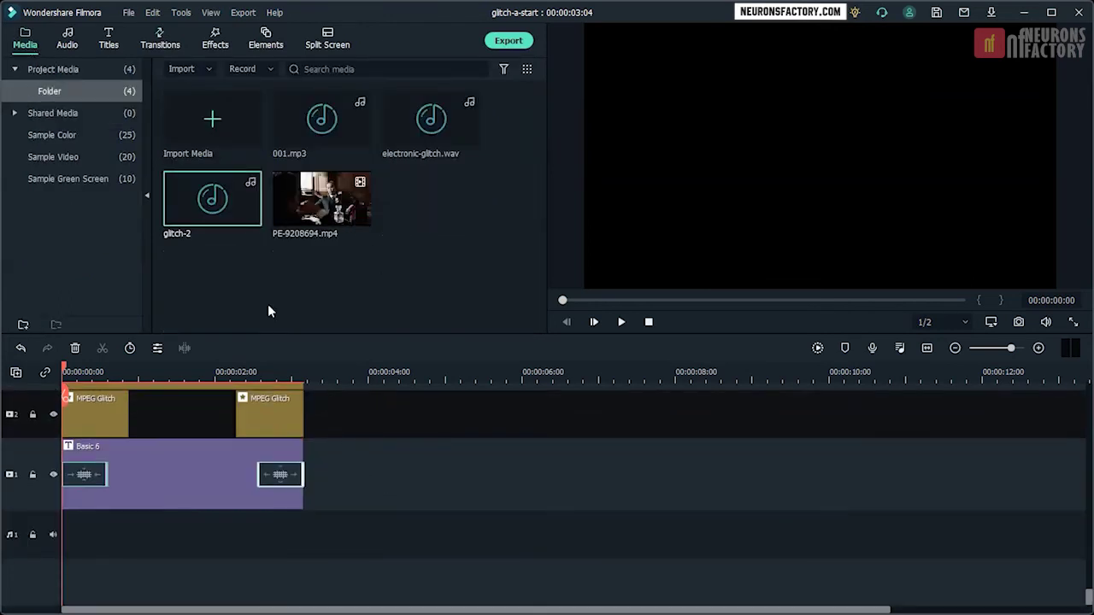
left_click_drag(214, 201, 72, 545)
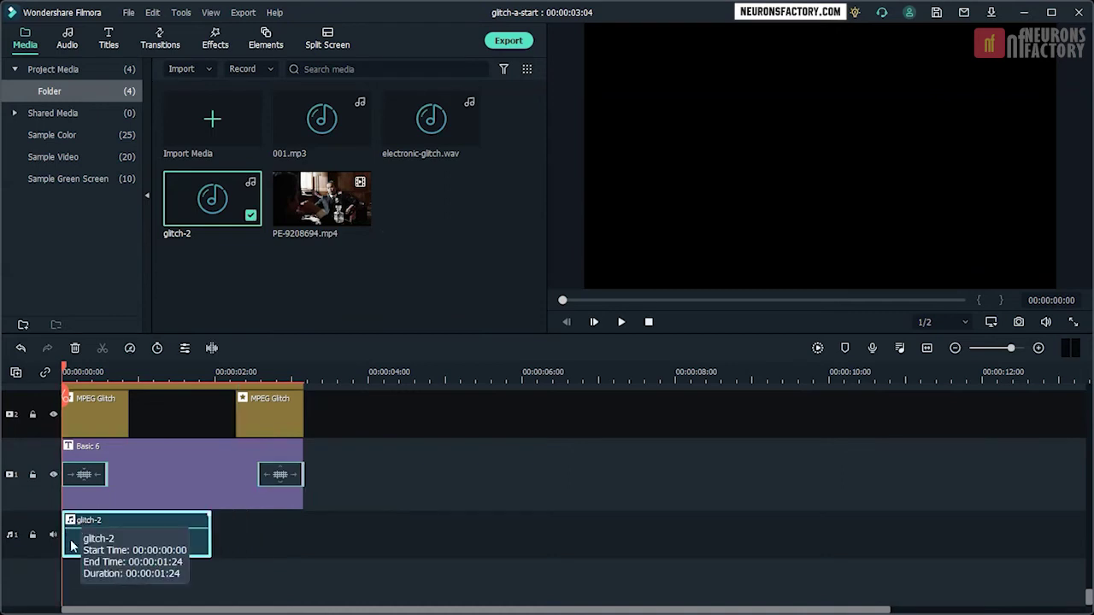
left_click_drag(63, 395, 95, 395)
left_click(94, 395)
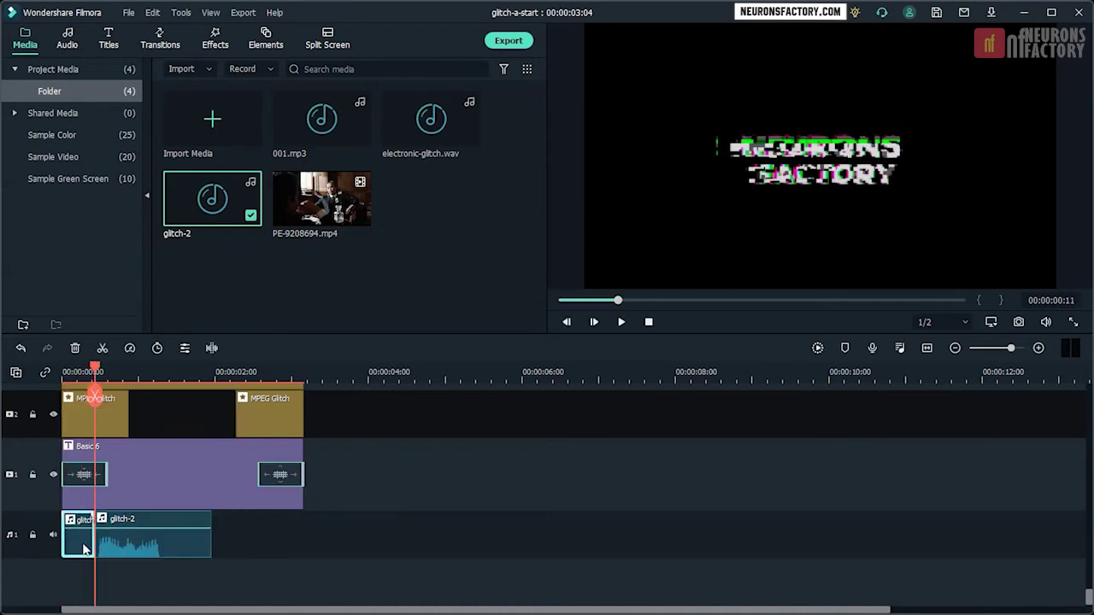
key("Delete")
left_click(131, 534)
left_click(132, 397)
key("Delete")
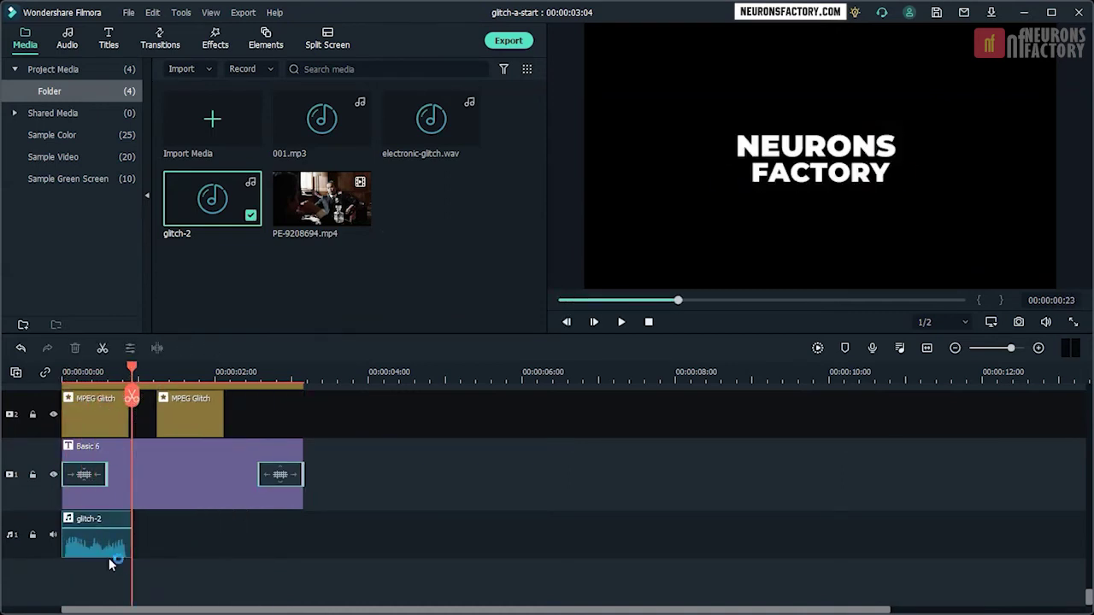
Copy the trimmed glitch-2 sound and move the copy to end with the title
left_click(110, 551)
key("ctrl+c")
key("ctrl+v")
left_click_drag(168, 534, 270, 535)
Add electronic-glitch.wav on a second audio track and cut it off at 00:00:03:04
left_click_drag(431, 120, 58, 560)
left_click(303, 372)
left_click(303, 396)
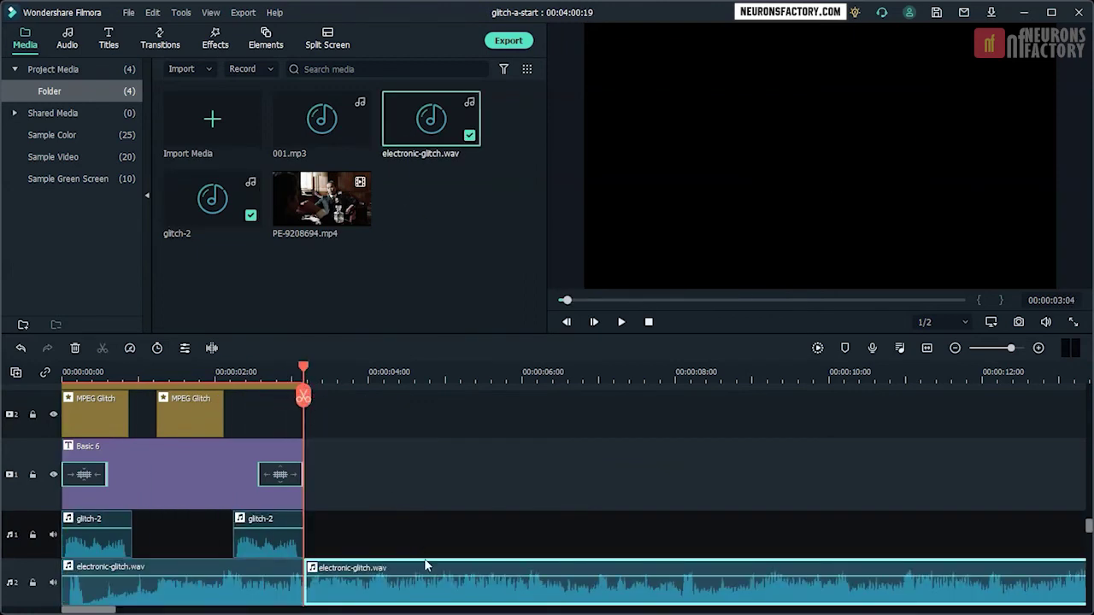
left_click(429, 574)
key("Delete")
scroll(324, 419, "up", 2)
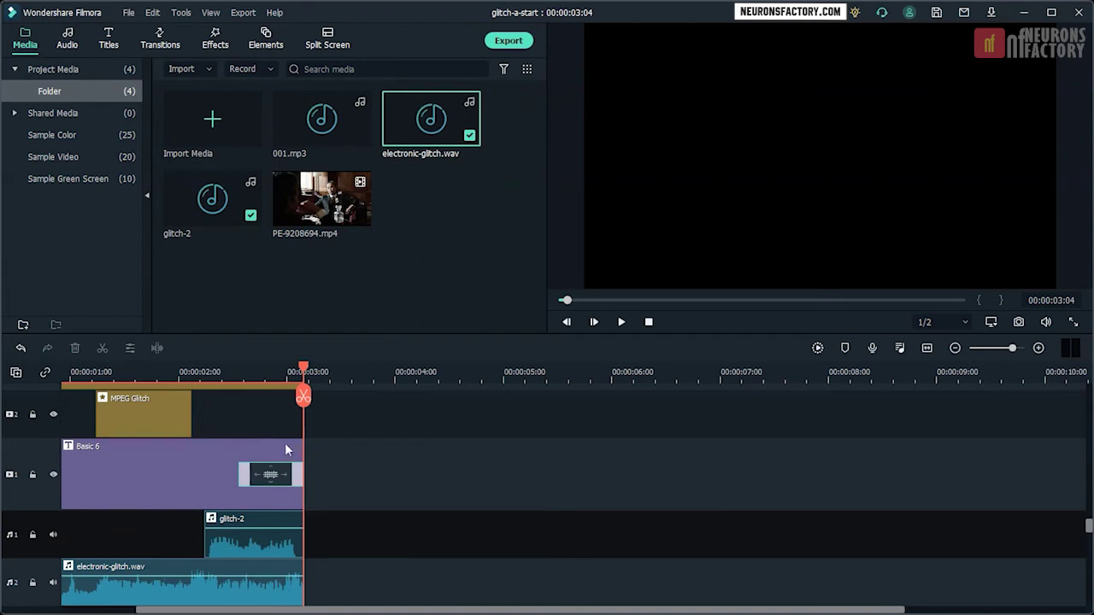
scroll(285, 445, "down", 1)
scroll(282, 453, "up", 3)
scroll(281, 453, "down", 1)
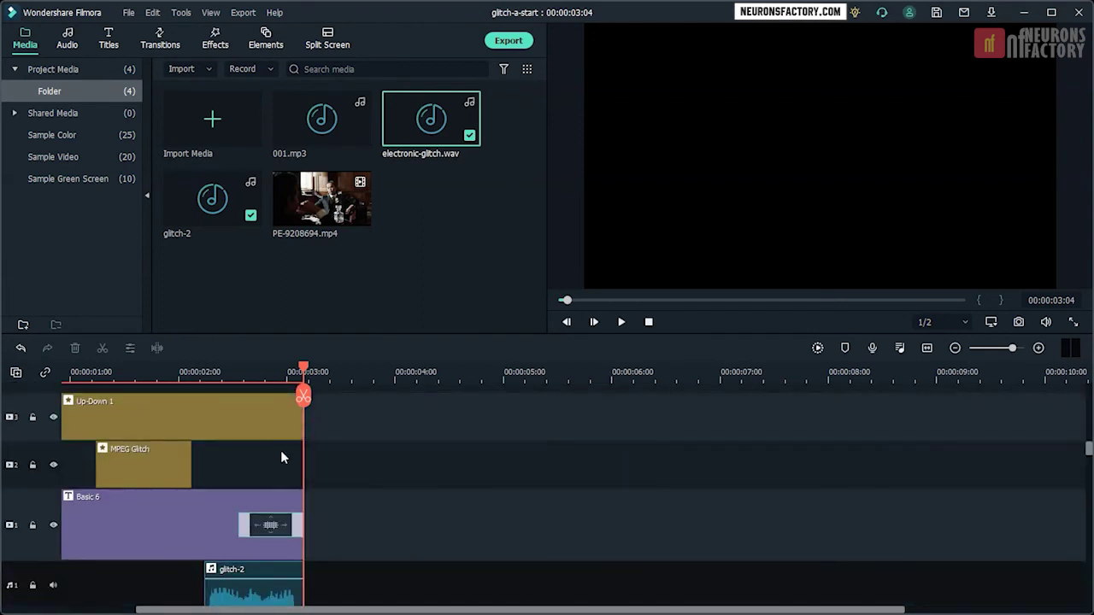
Preview the title from the start with its new glitch sounds
left_click(648, 321)
left_click(621, 321)
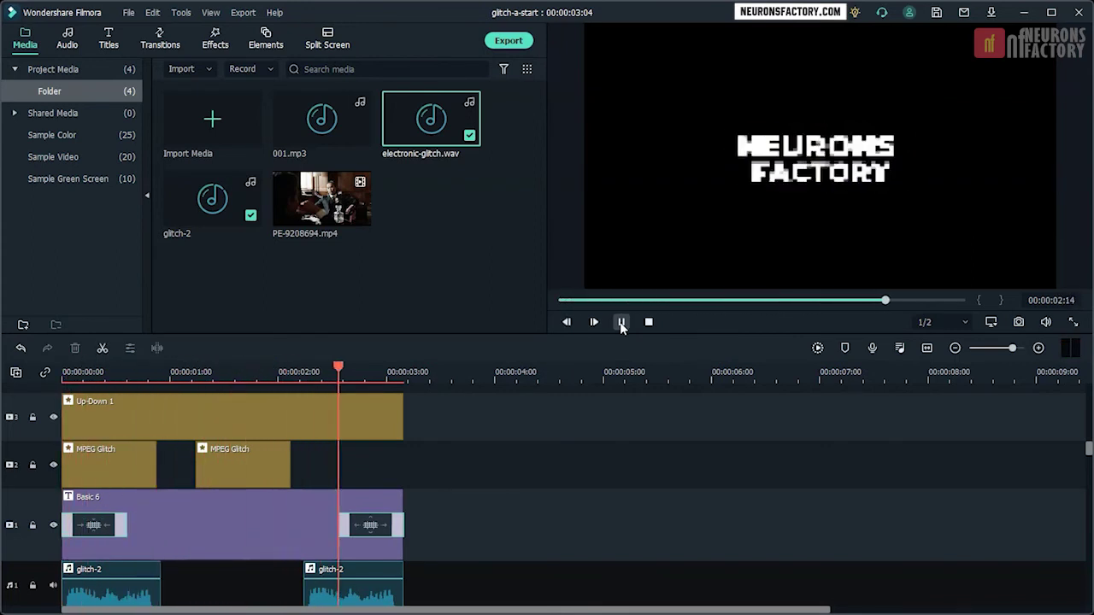
left_click(649, 321)
Move the second MPEG Glitch clip to end at 00:00:03:04 and preview the timing
left_click_drag(281, 463, 360, 470)
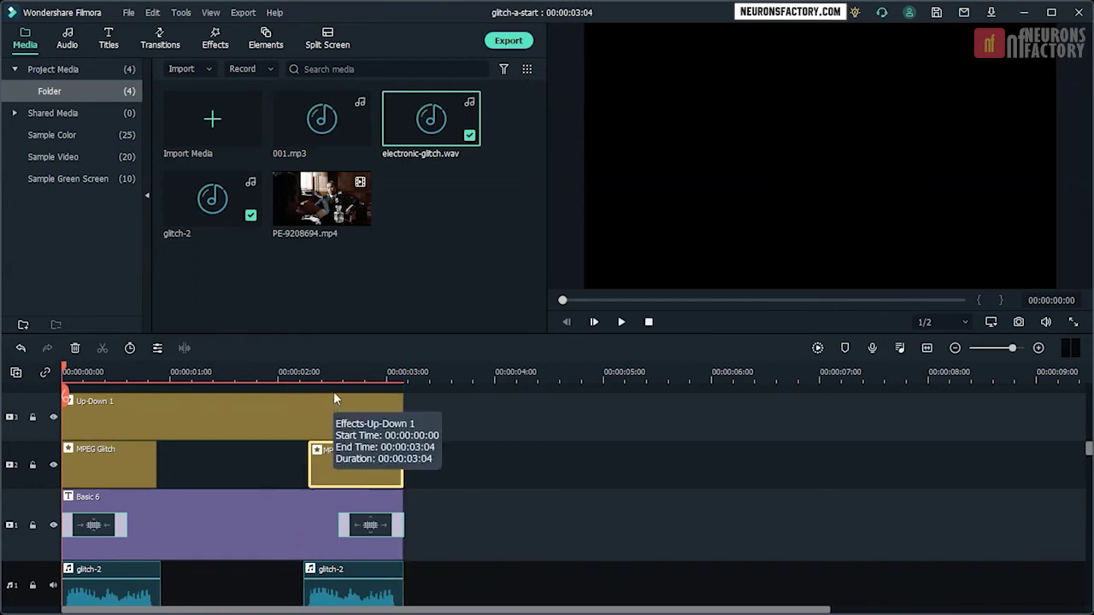
left_click(622, 321)
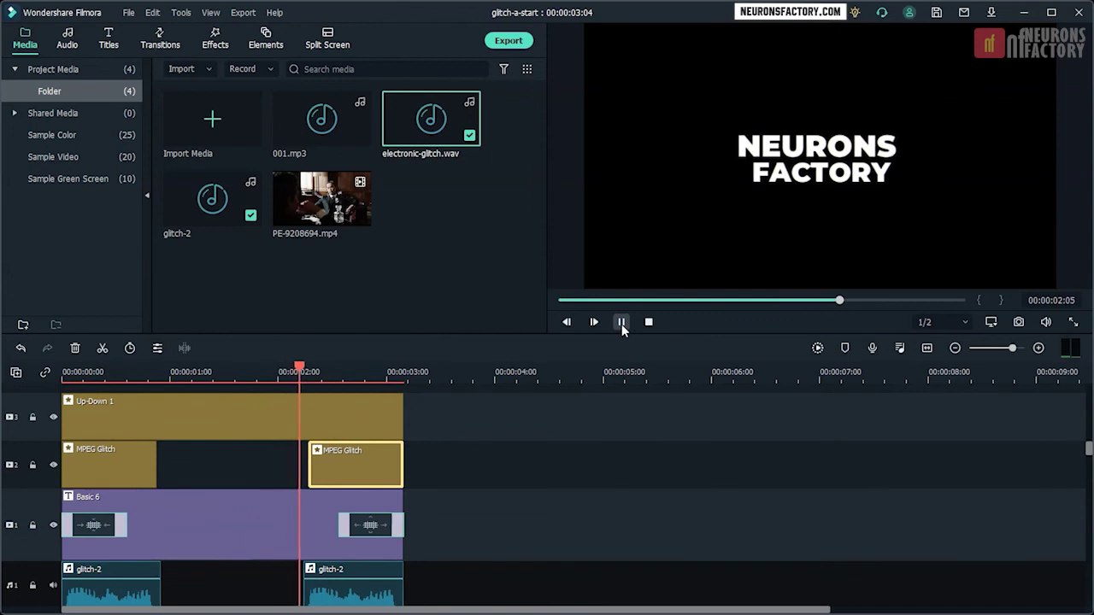
left_click(649, 322)
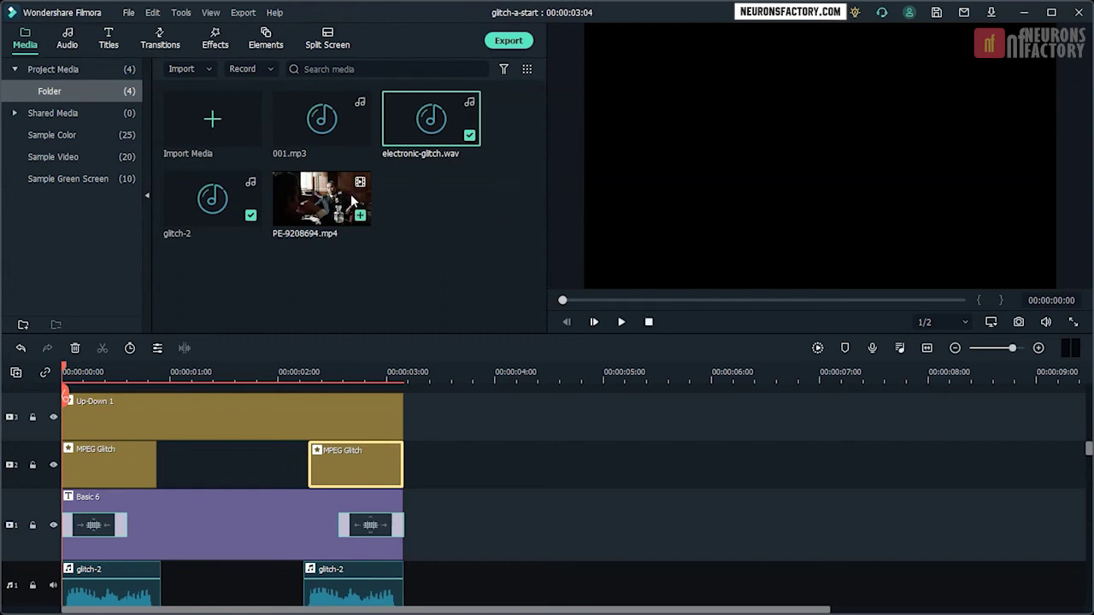
Add PE-9208694.mp4 on a new top track, keeping project settings, and cut it at 00:00:03:04
left_click_drag(323, 207, 404, 401)
left_click(622, 342)
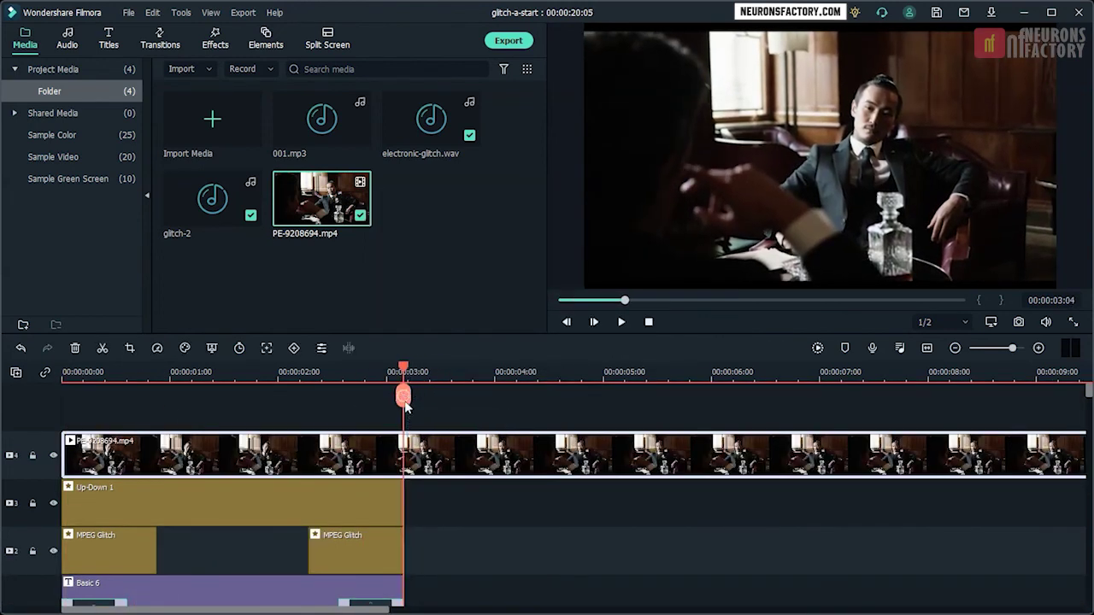
left_click(404, 397)
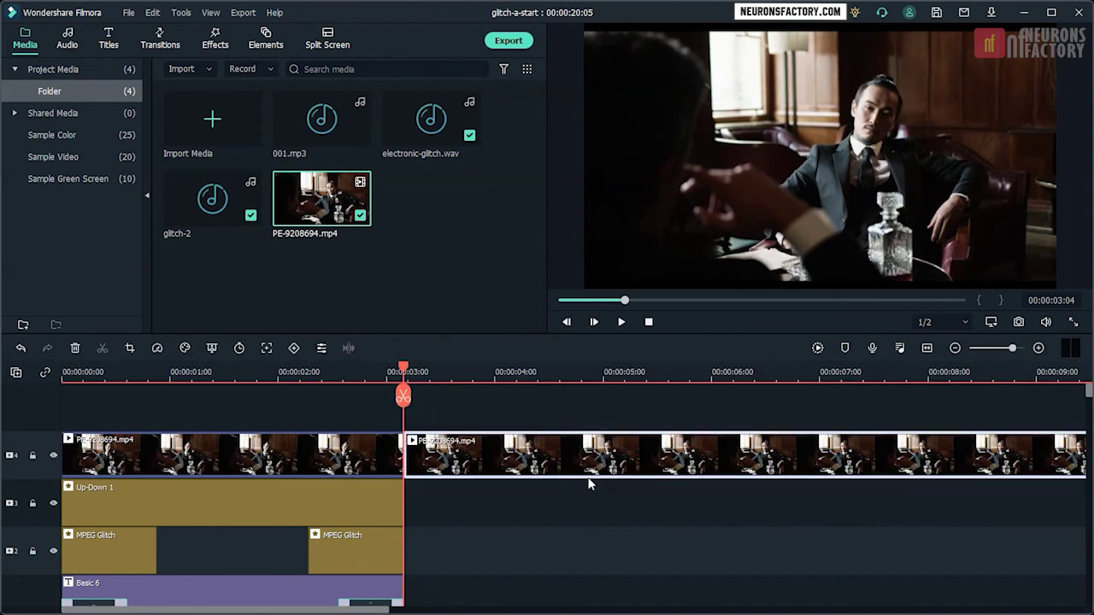
key("ctrl+z")
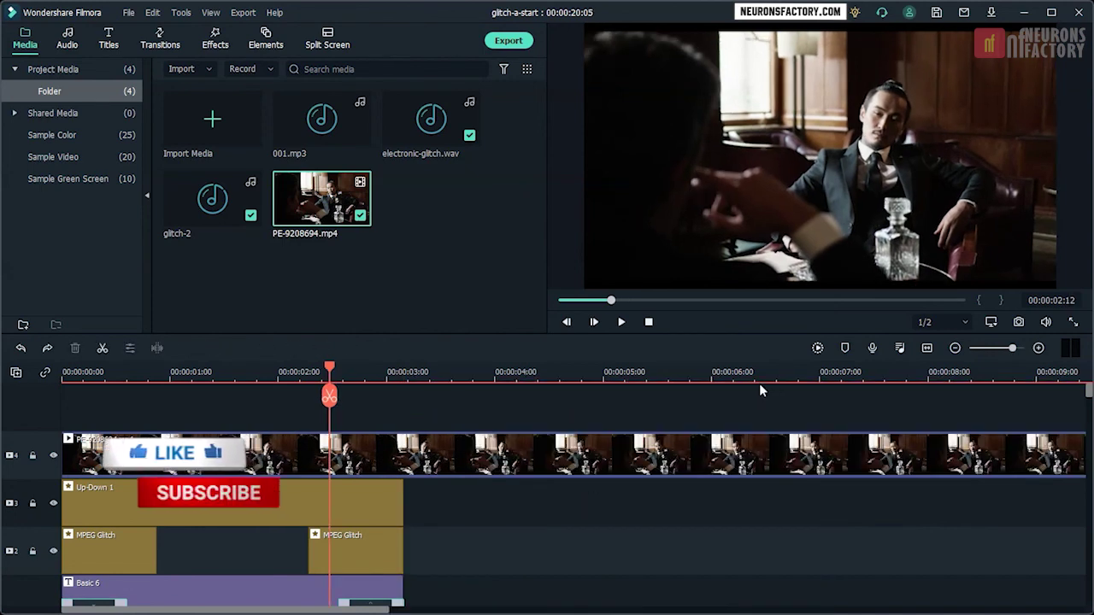
left_click_drag(329, 396, 405, 382)
left_click(402, 395)
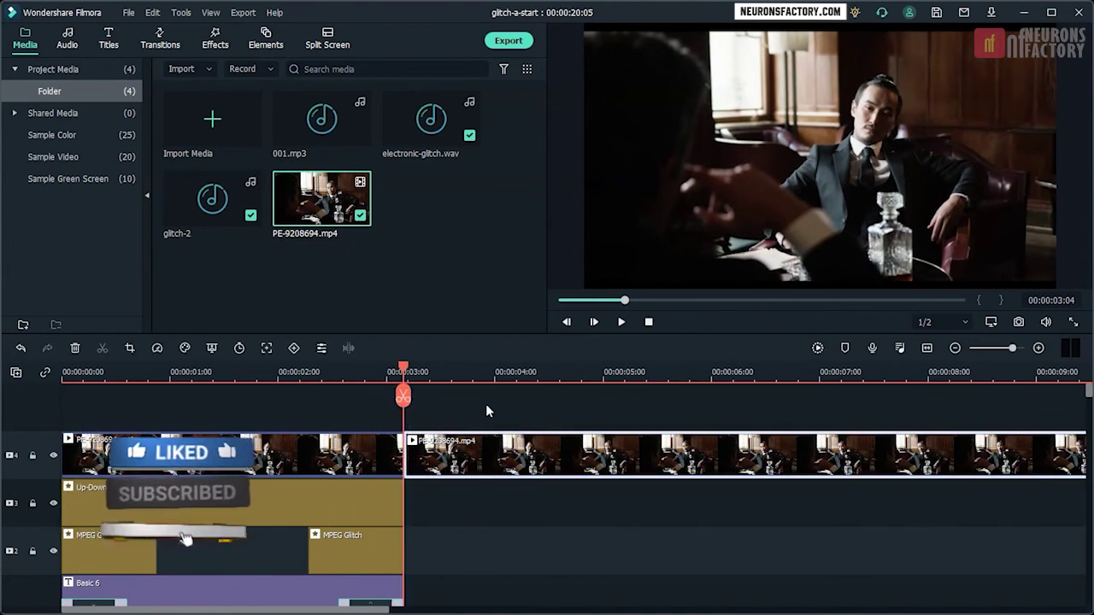
key("Delete")
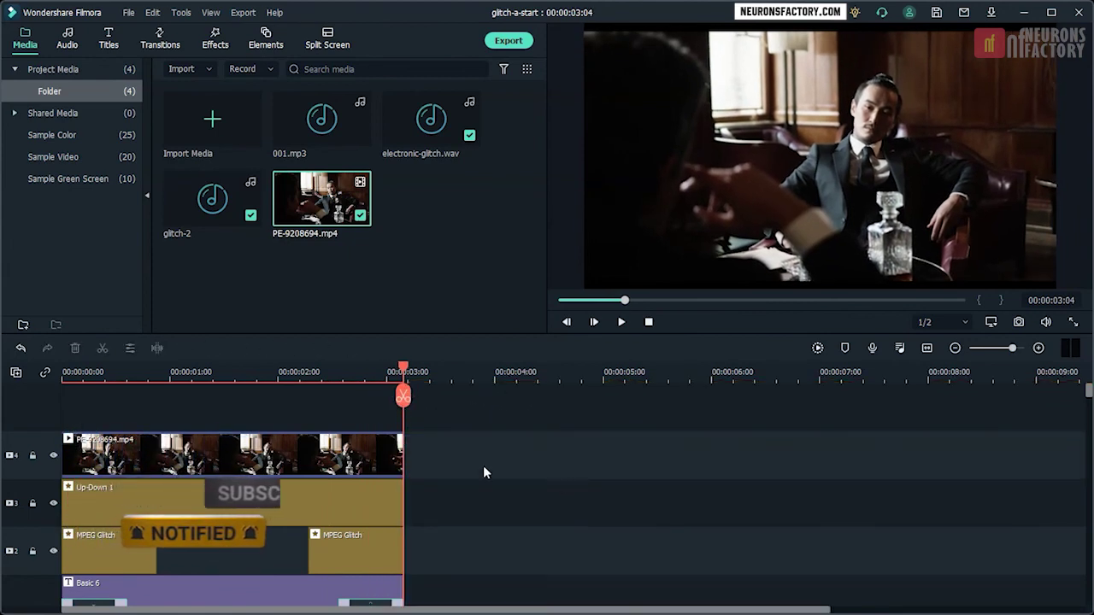
Give PE-9208694.mp4 the Lighten compositing blend mode and preview the title over the footage
double_click(298, 456)
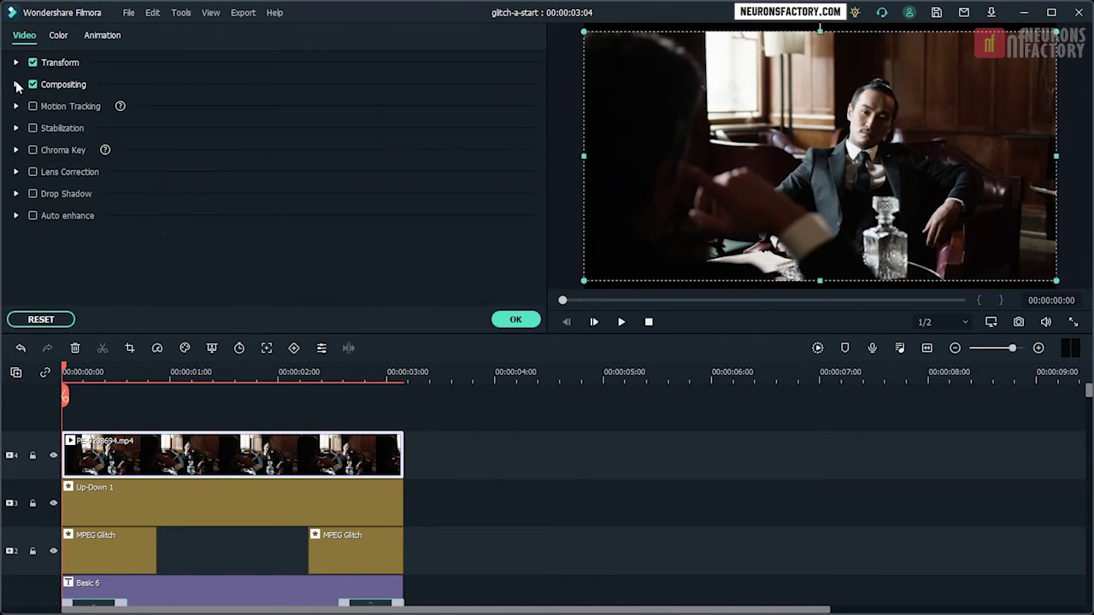
left_click(97, 89)
left_click(231, 113)
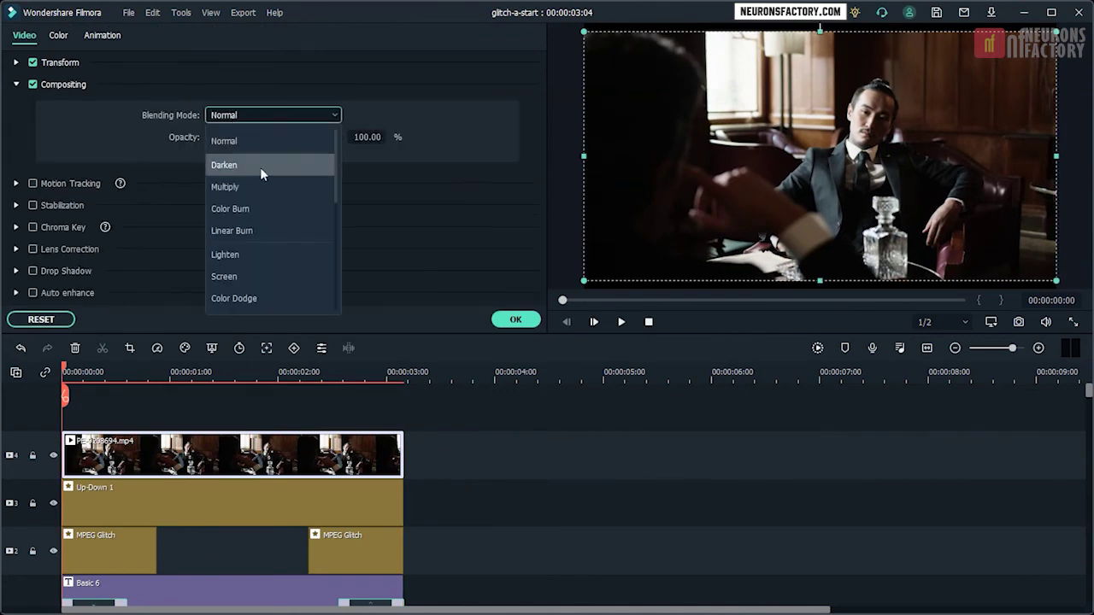
scroll(272, 206, "down", 1)
left_click(267, 209)
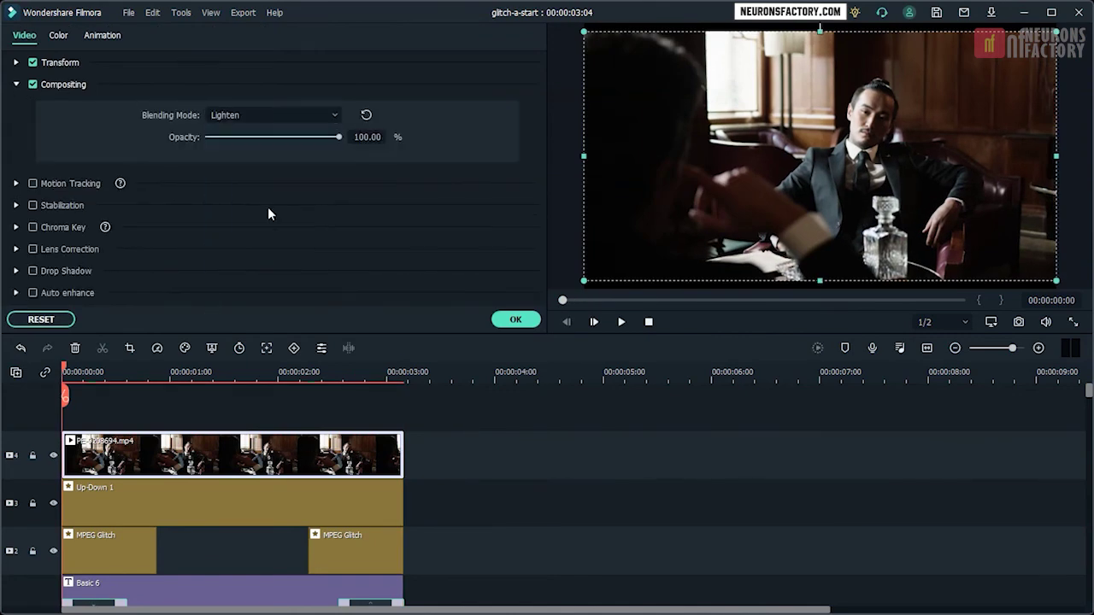
left_click(522, 326)
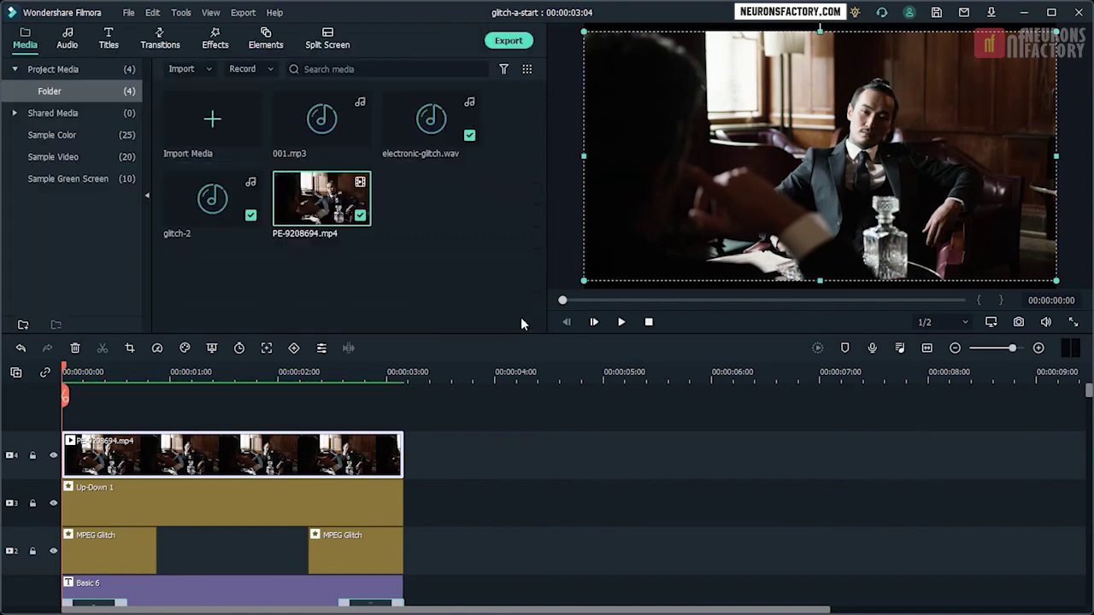
left_click(623, 322)
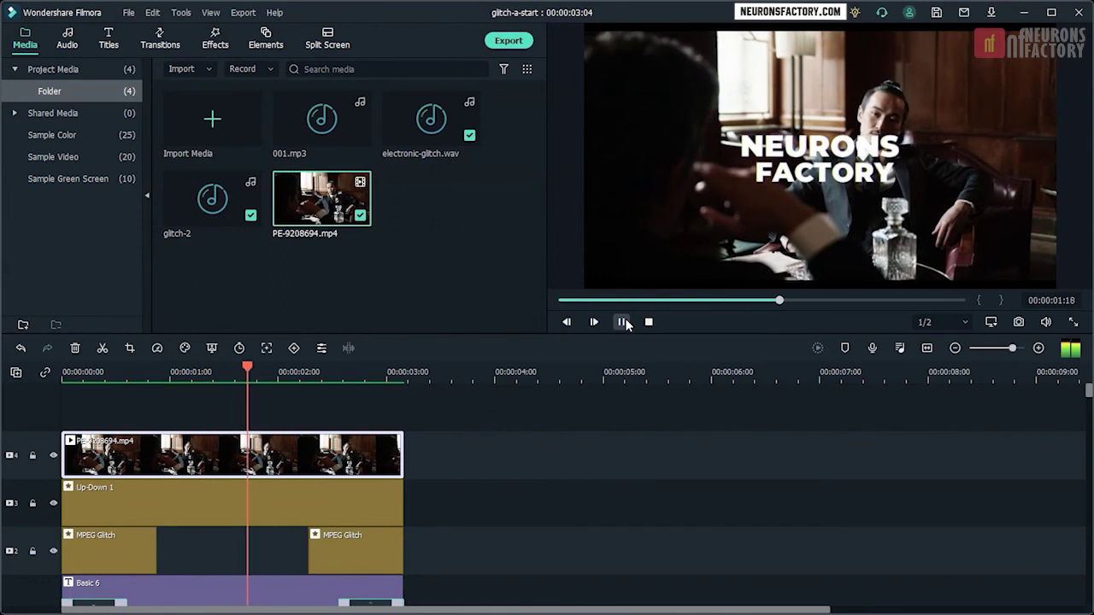
left_click(648, 325)
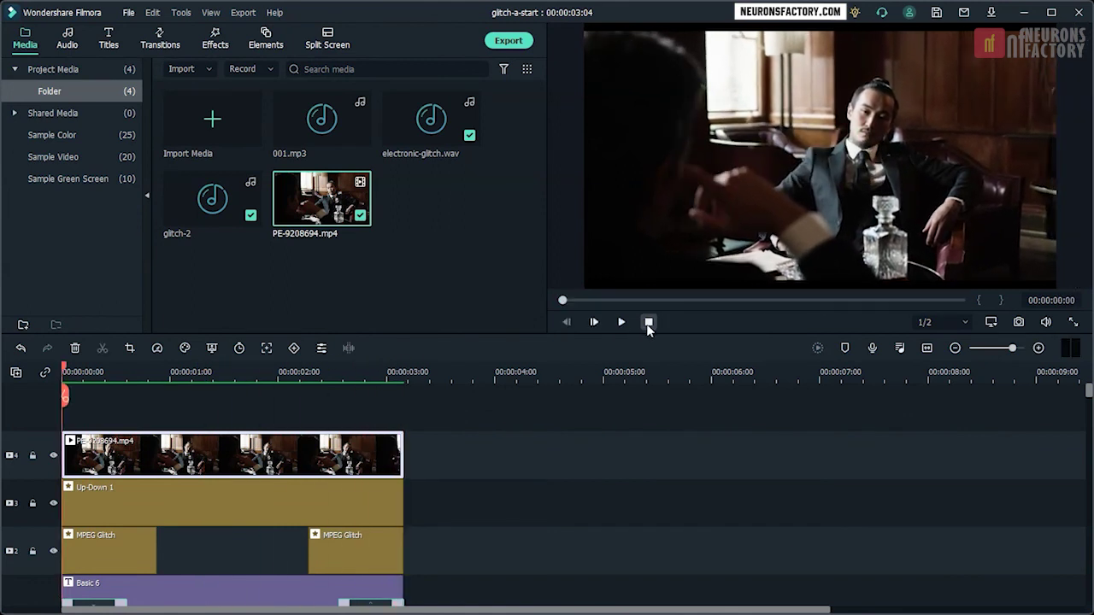